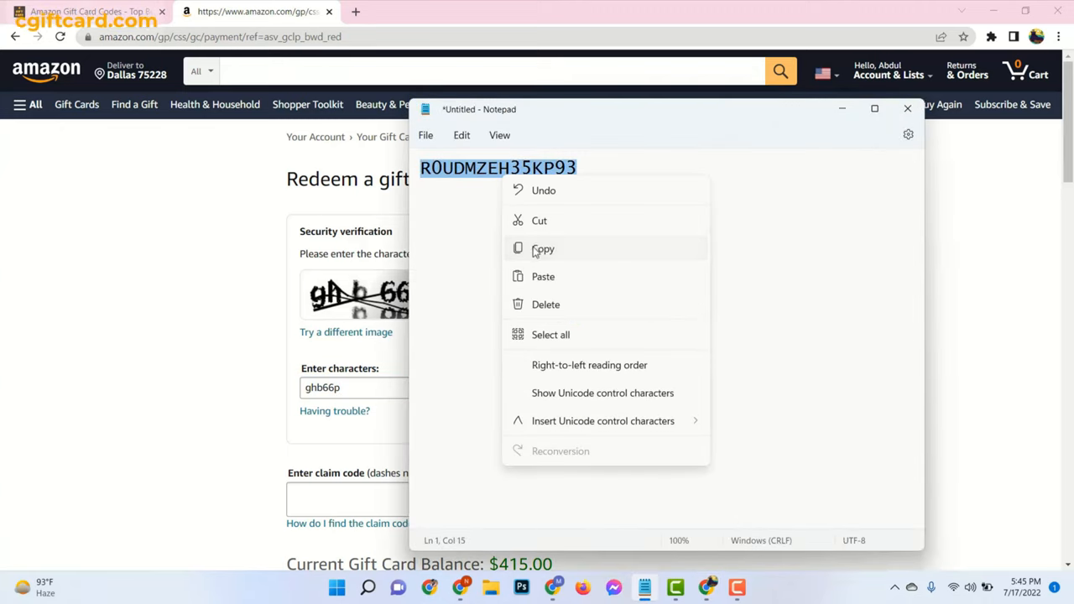
Paste the copied claim code into Amazon's claim field and apply it, raising the balance to $515.00.
left_click(537, 249)
left_click(342, 502)
right_click(341, 501)
left_click(394, 384)
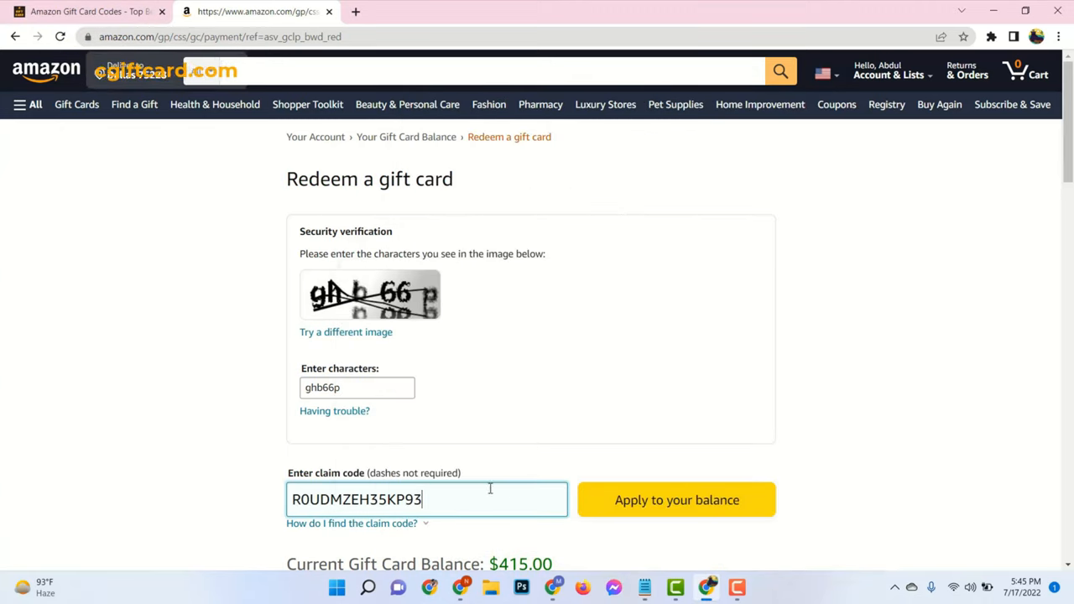
left_click(658, 507)
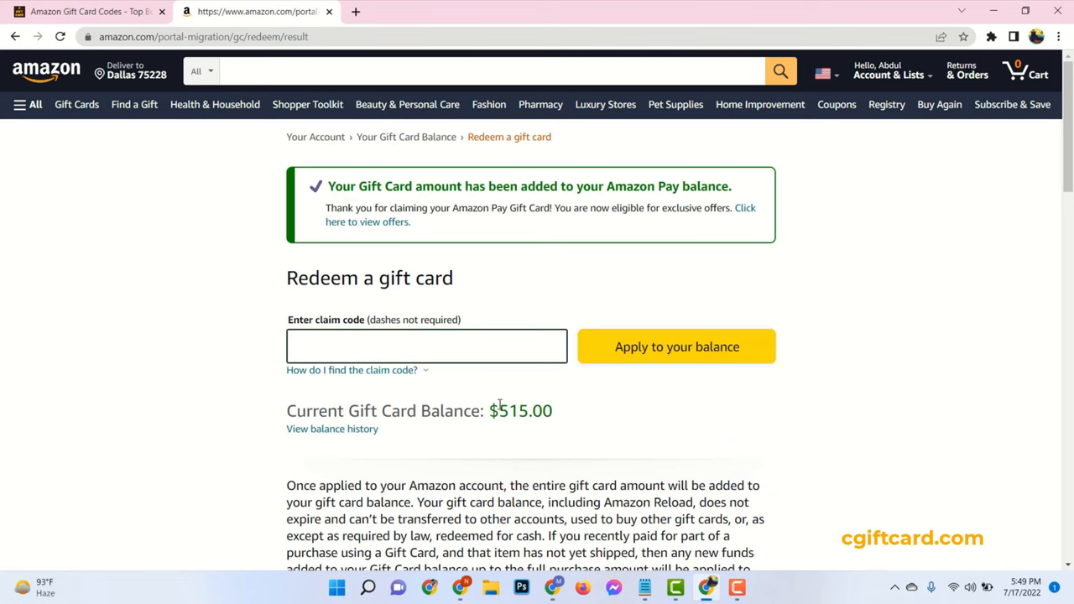
left_click_drag(490, 410, 521, 411)
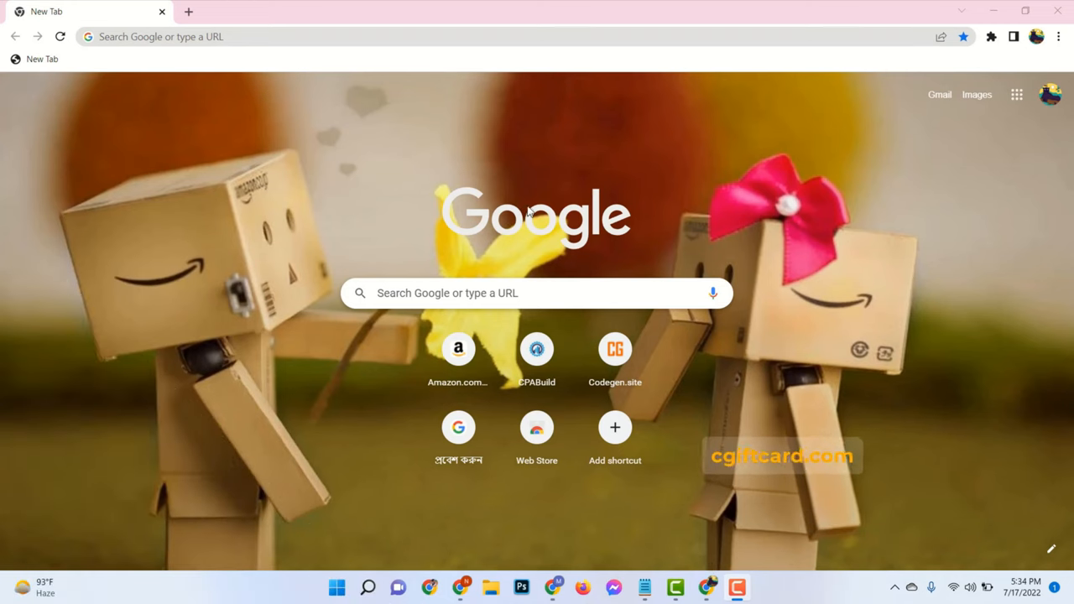
Go to cgiftcard.com from the address bar of a new tab.
left_click(445, 36)
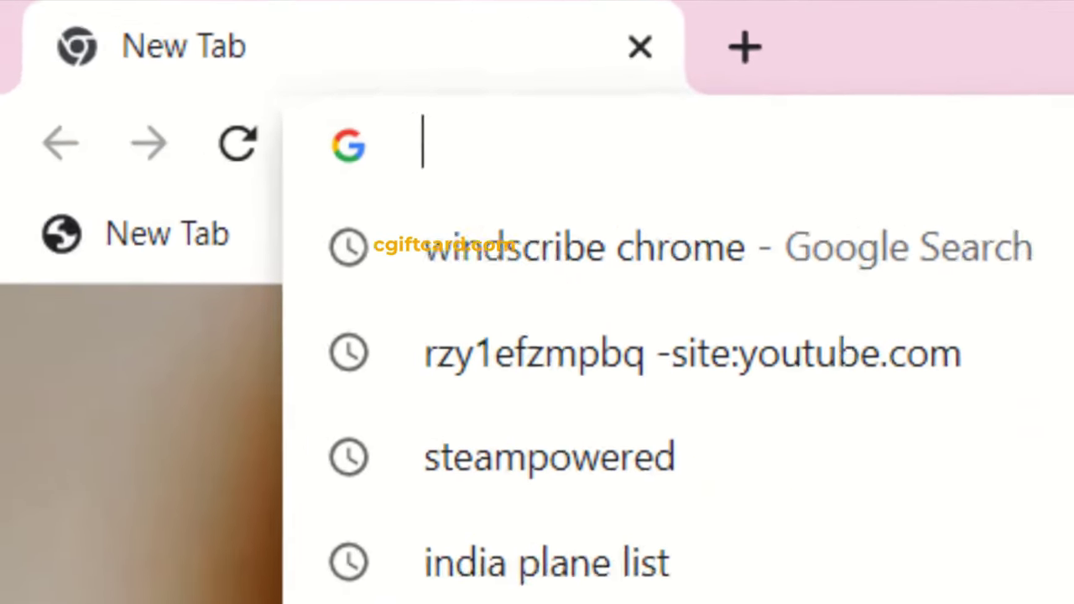
type("cgi")
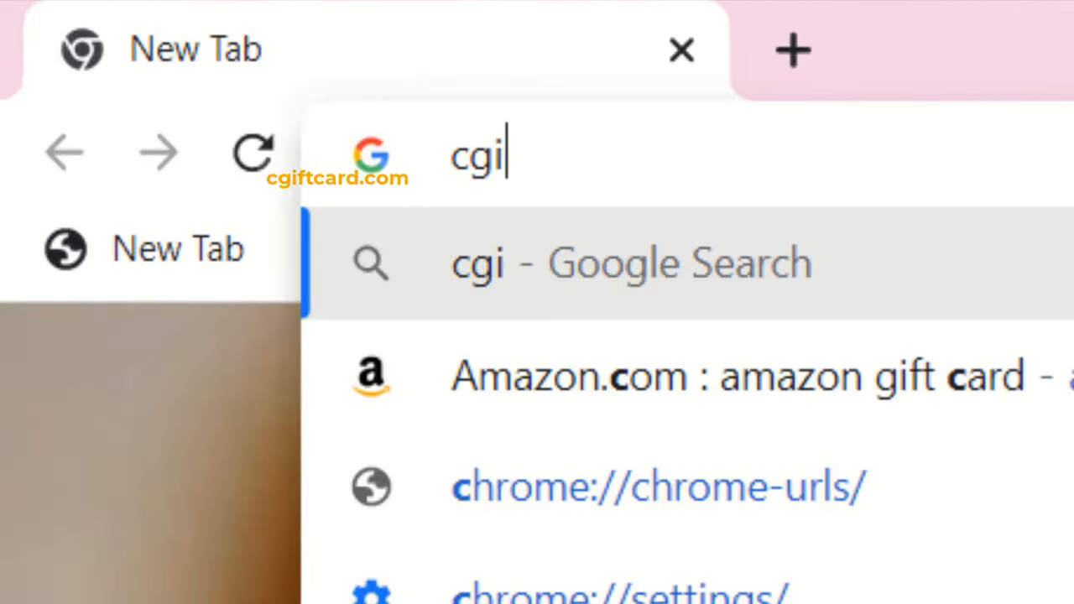
type("ftcard")
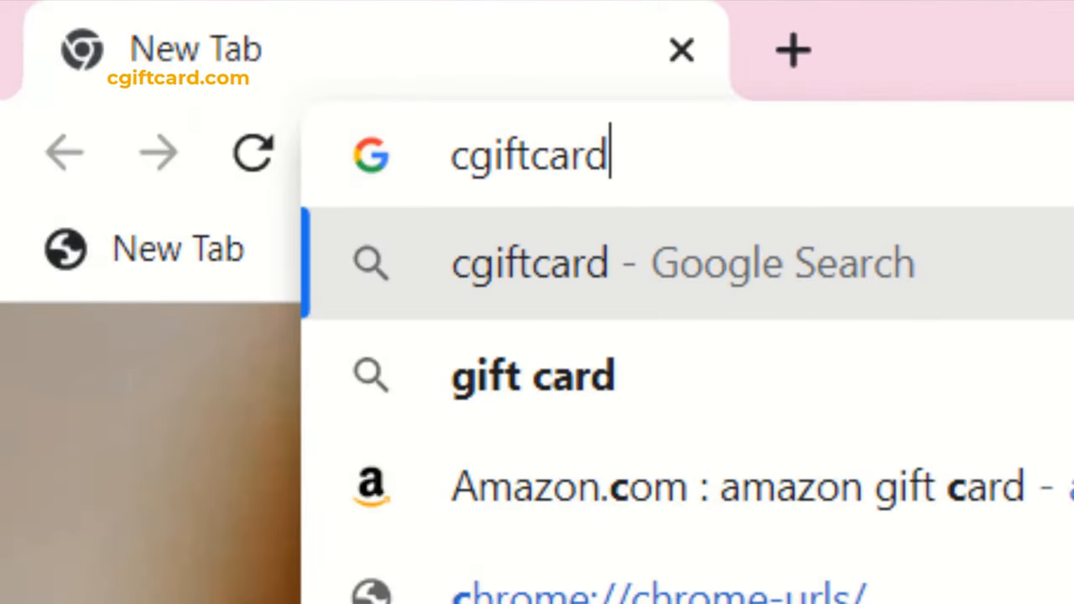
type(".")
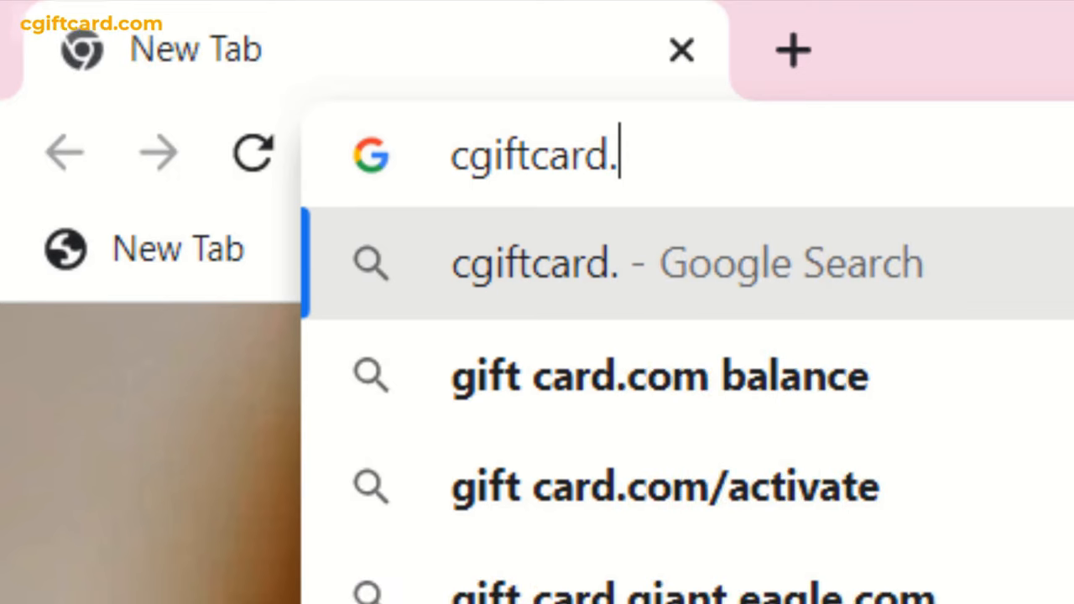
type("com")
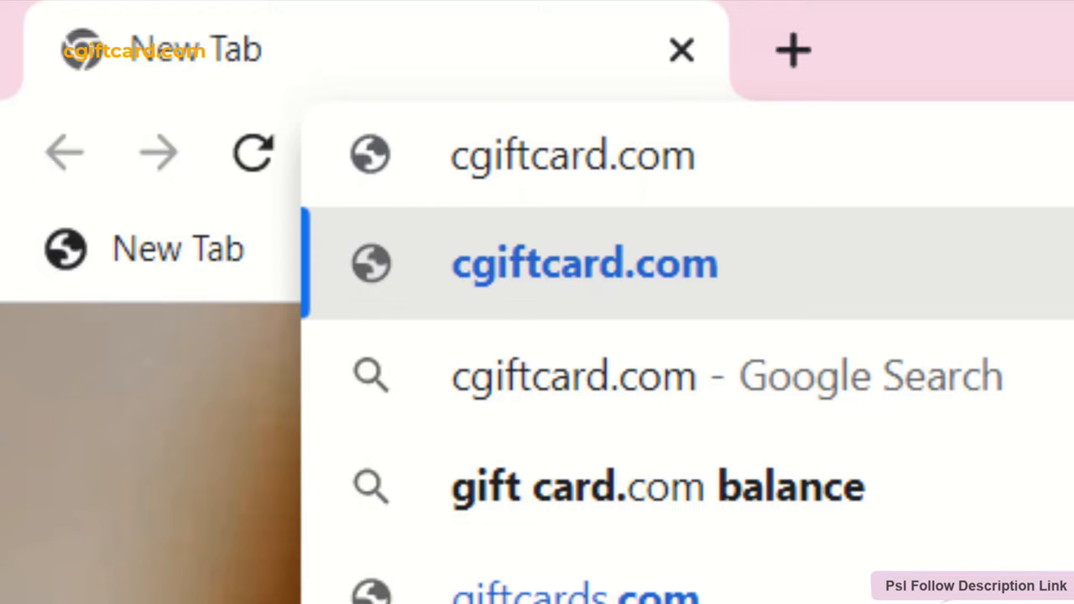
key("Return")
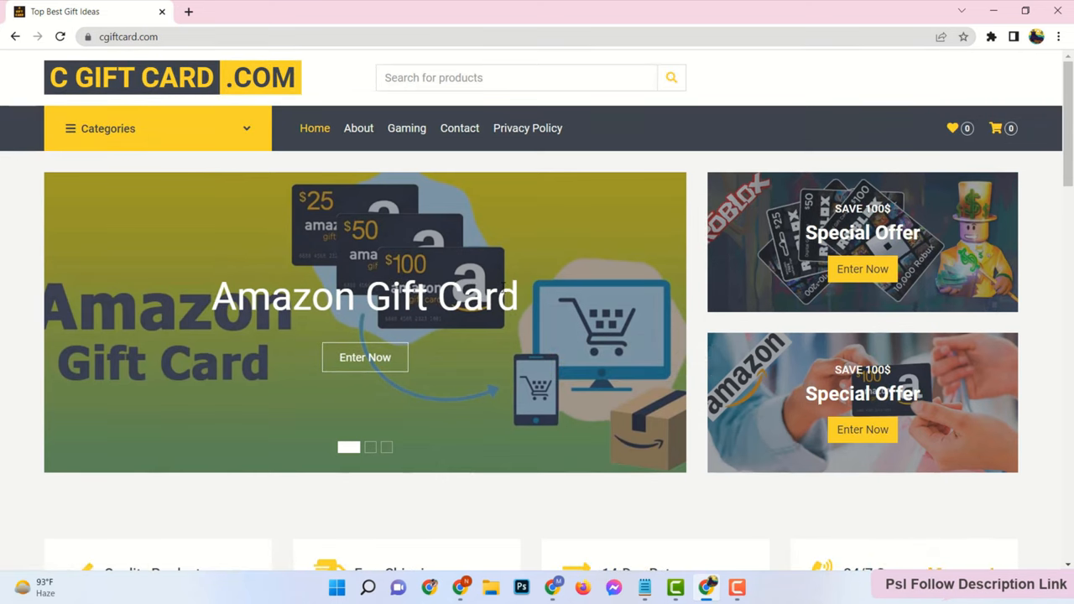
scroll(537, 336, "down", 4)
scroll(335, 293, "down", 1)
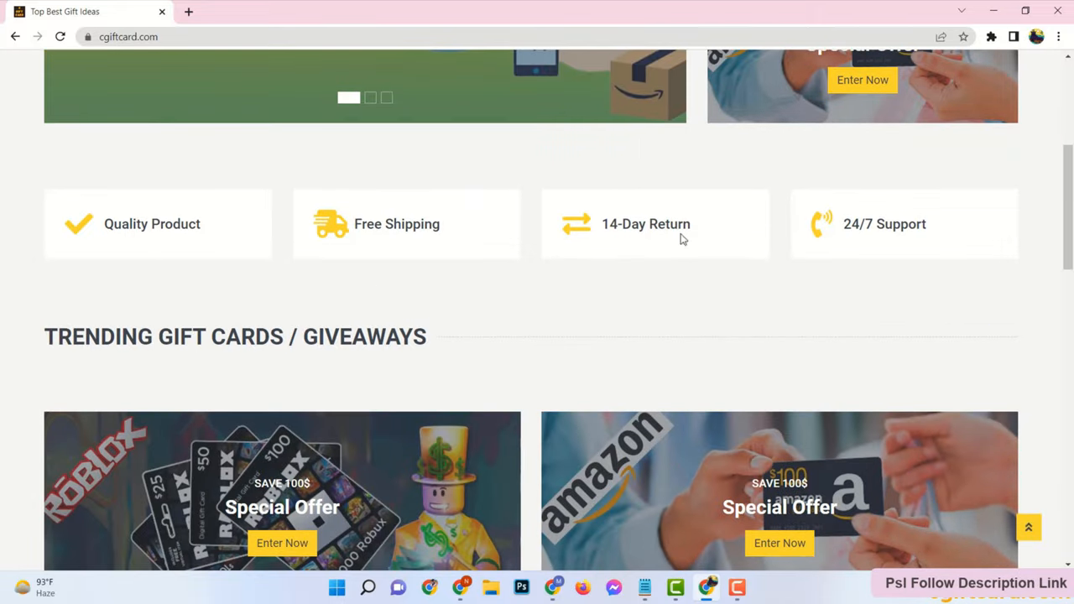
scroll(912, 247, "down", 3)
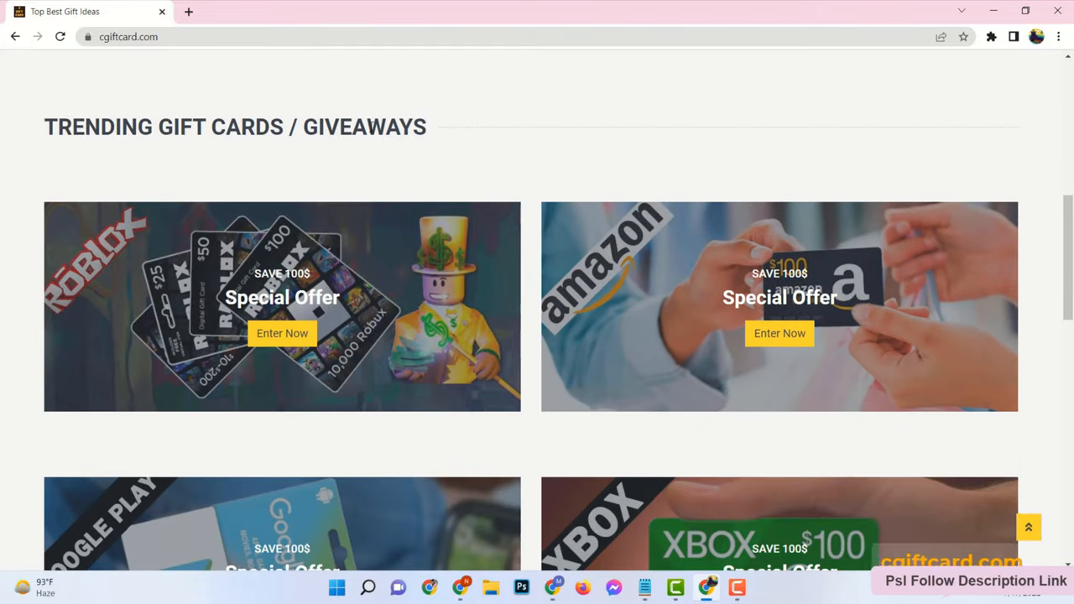
scroll(756, 319, "down", 1)
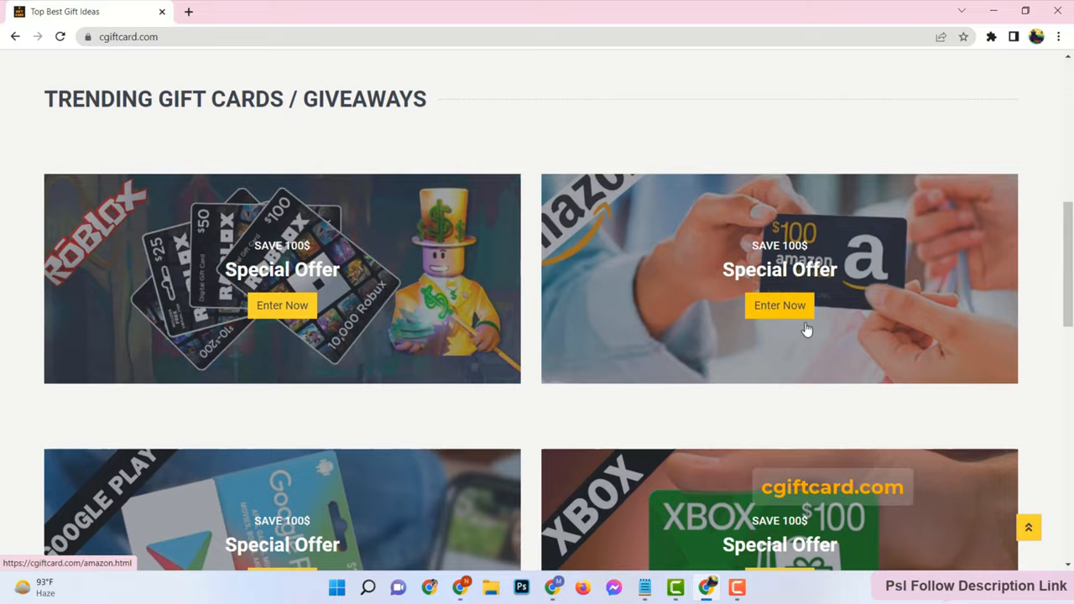
scroll(587, 377, "down", 2)
scroll(873, 461, "down", 3)
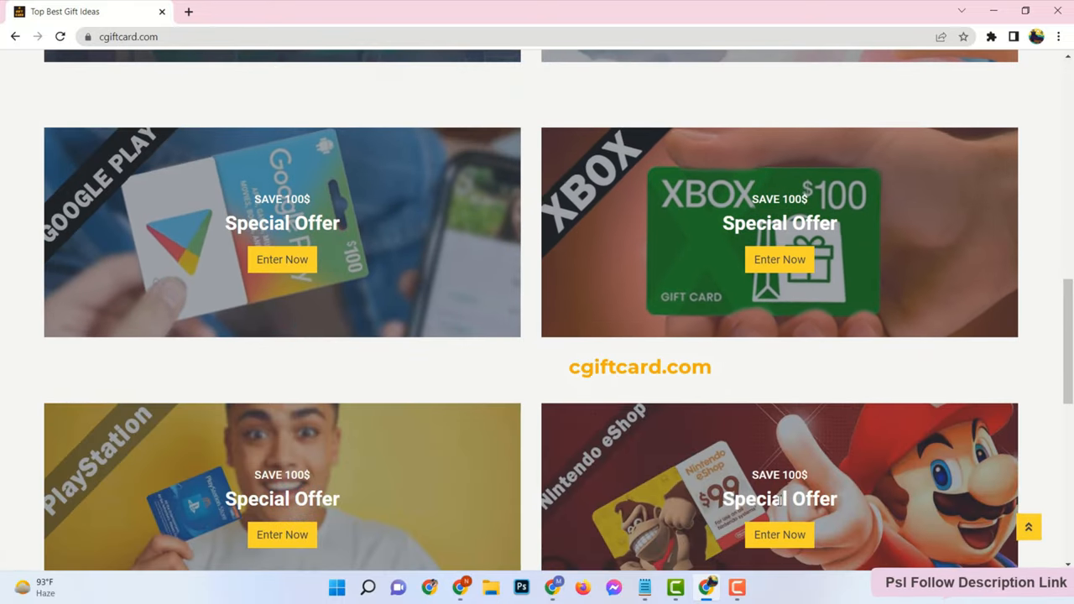
scroll(538, 335, "down", 3)
scroll(310, 503, "up", 8)
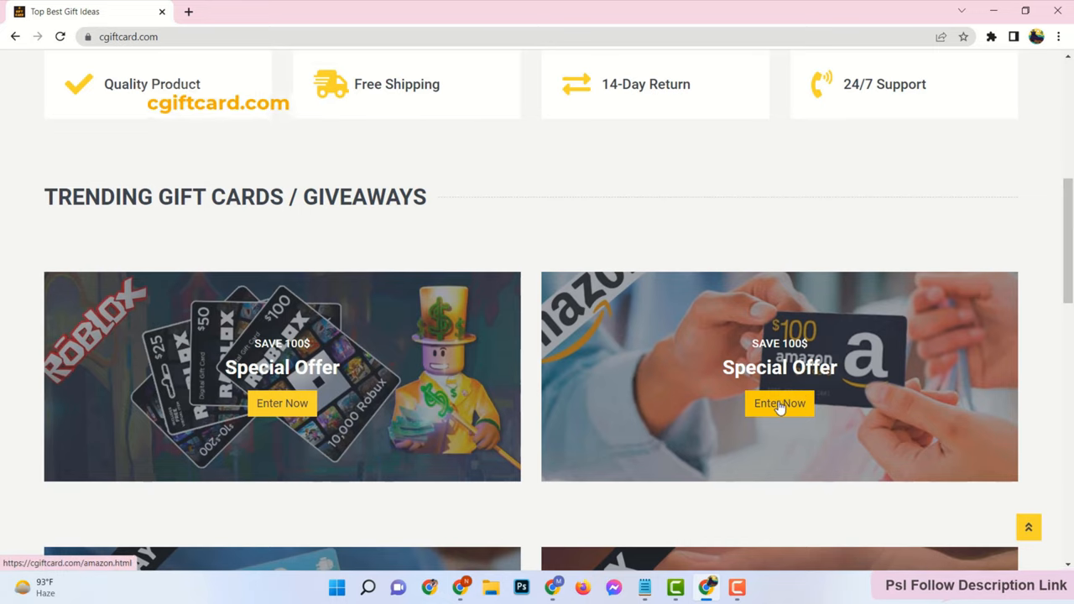
Enter the Amazon Special Offer from the Trending Gift Cards / Giveaways list.
left_click(780, 405)
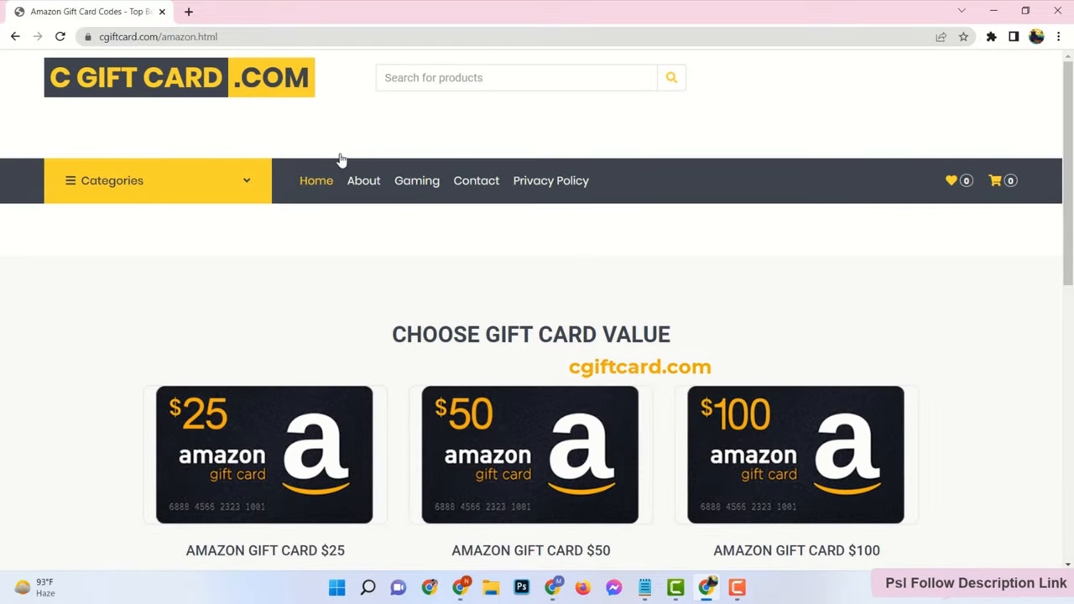
scroll(453, 294, "down", 5)
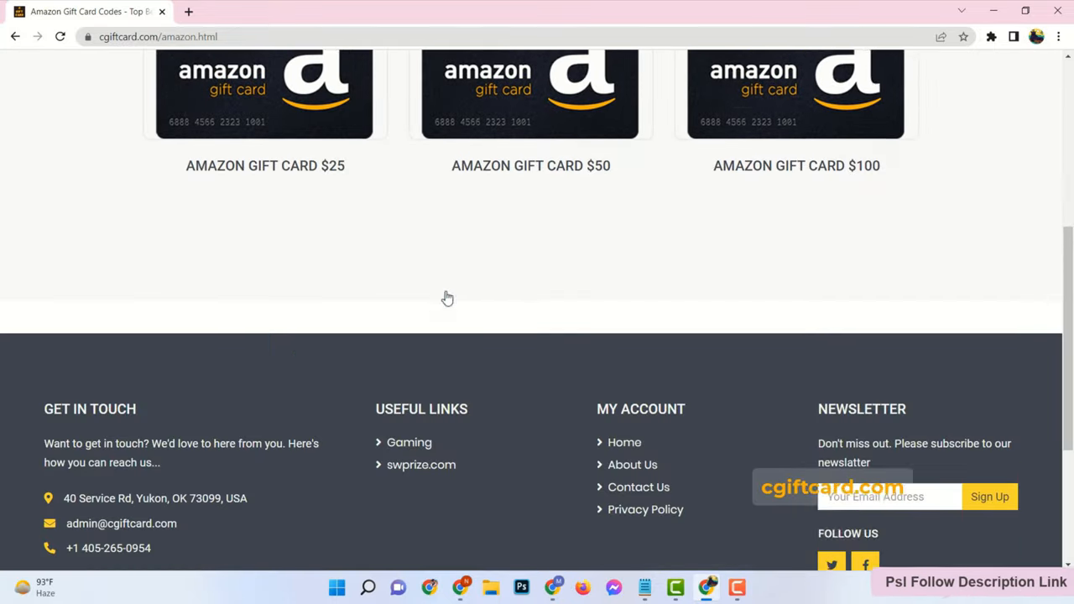
scroll(436, 277, "up", 3)
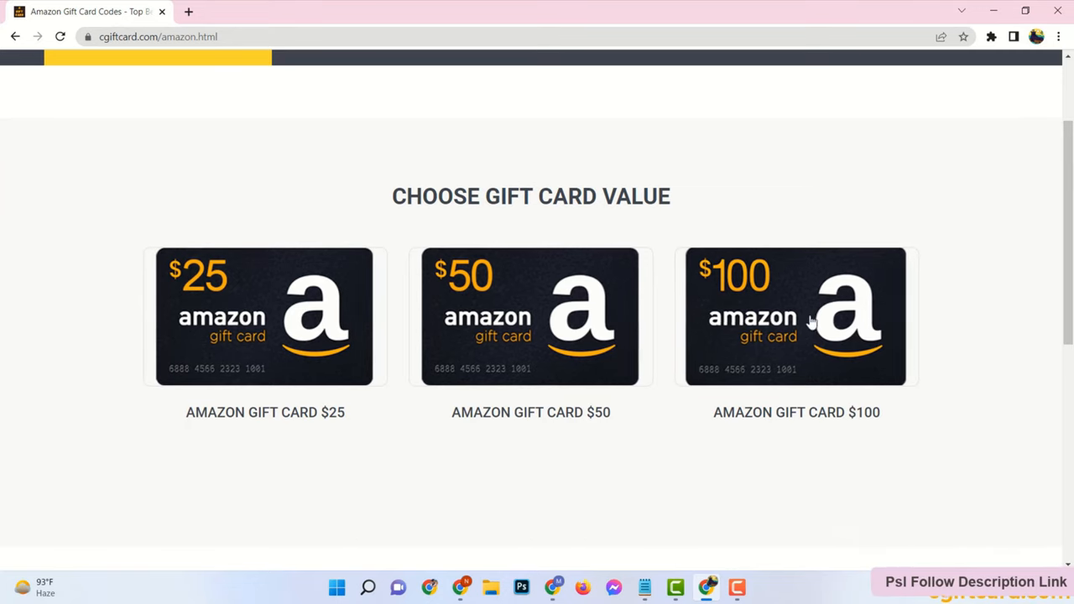
Choose the $100 Amazon gift card value to start the code generator.
left_click(786, 326)
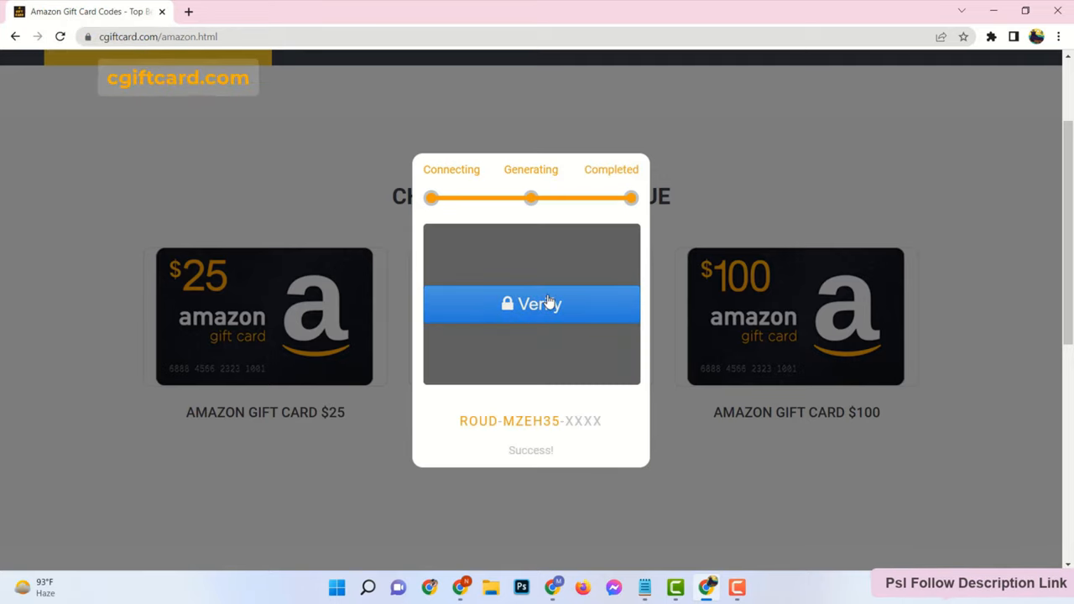
Verify in the modal to reveal the list of reward offers.
left_click(554, 303)
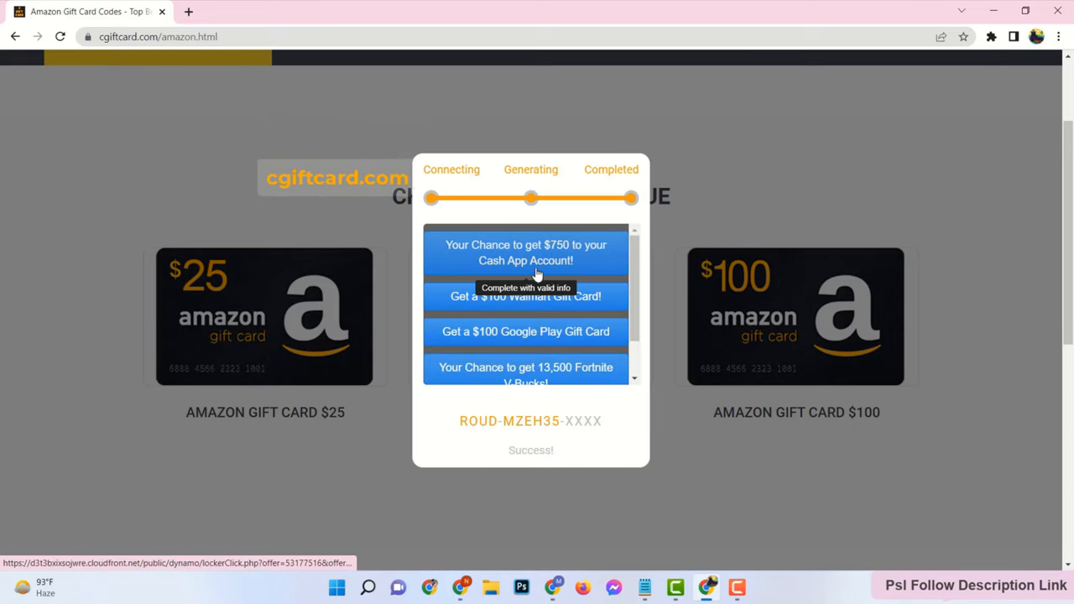
scroll(537, 294, "down", 2)
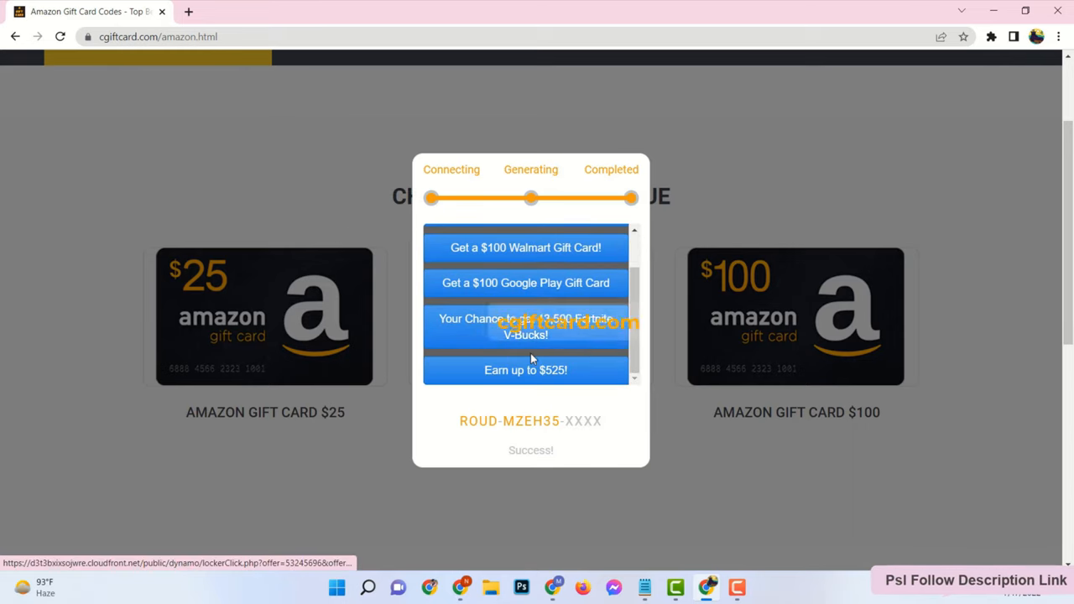
scroll(531, 354, "up", 2)
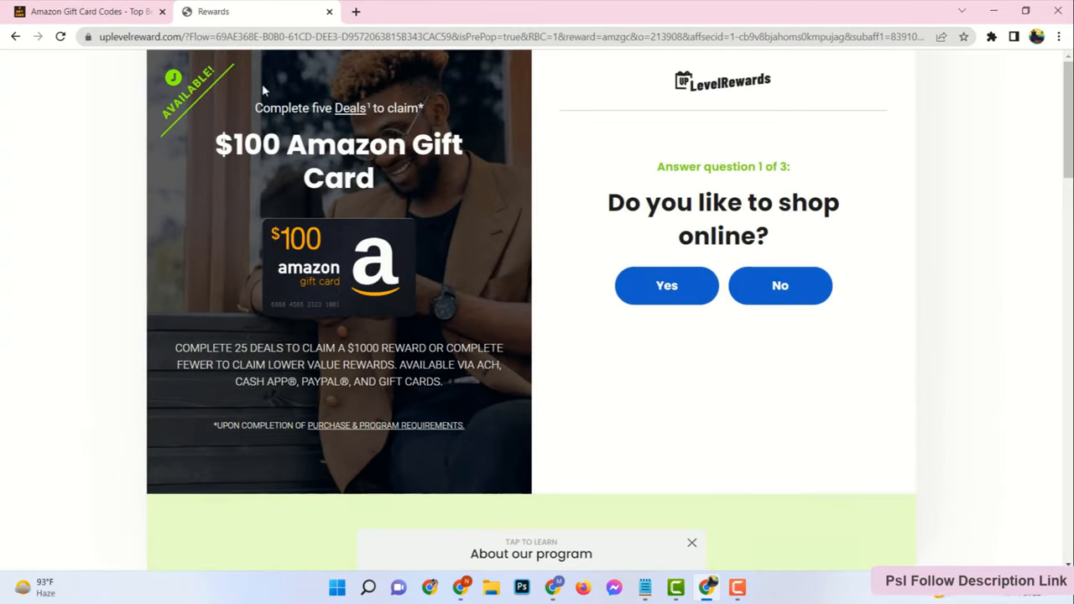
scroll(917, 286, "down", 5)
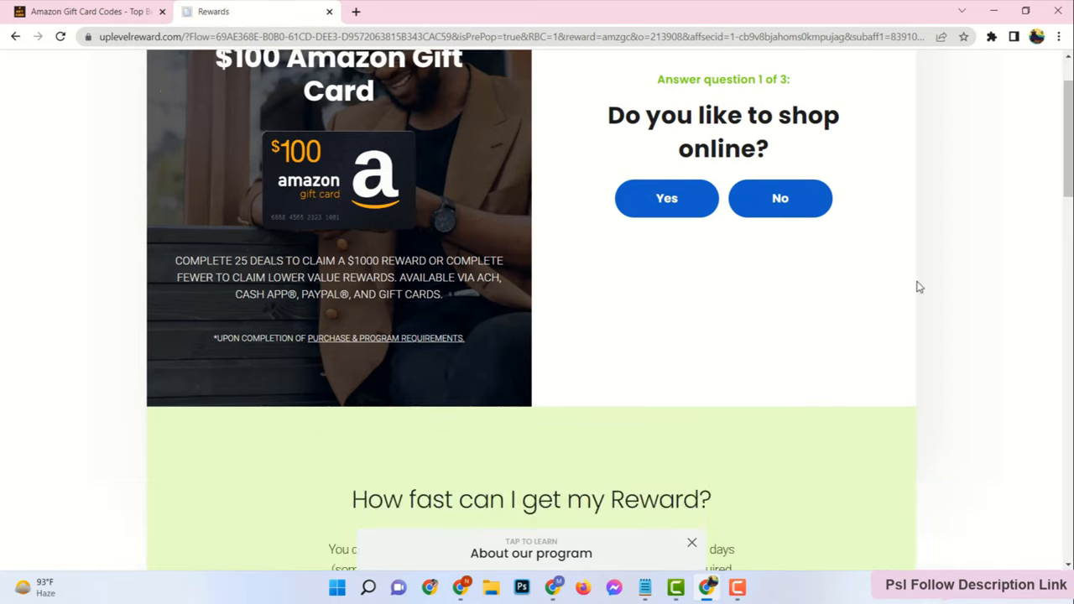
scroll(917, 286, "down", 5)
scroll(917, 286, "down", 5)
scroll(917, 286, "down", 5)
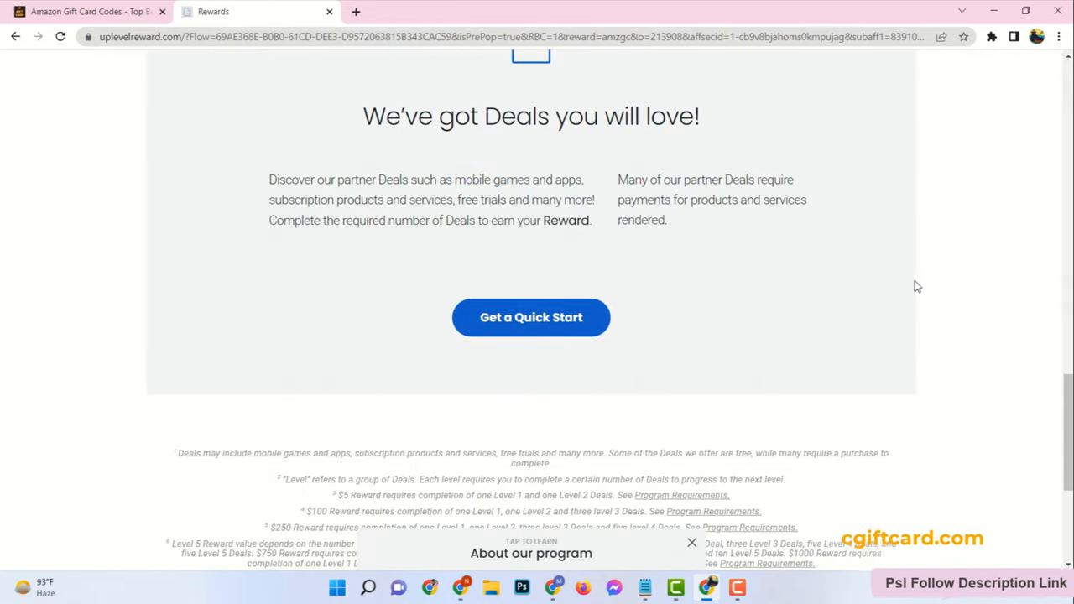
scroll(917, 287, "up", 5)
scroll(917, 286, "up", 5)
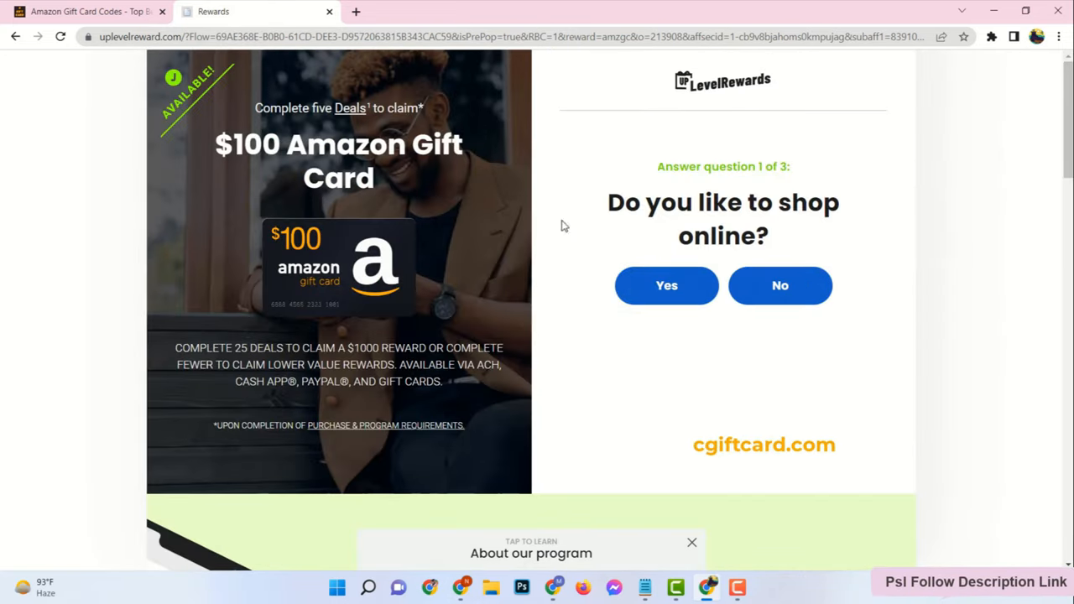
Answer Yes to shopping online and the other opening questions, then submit the sign-up email.
left_click(666, 286)
left_click(650, 319)
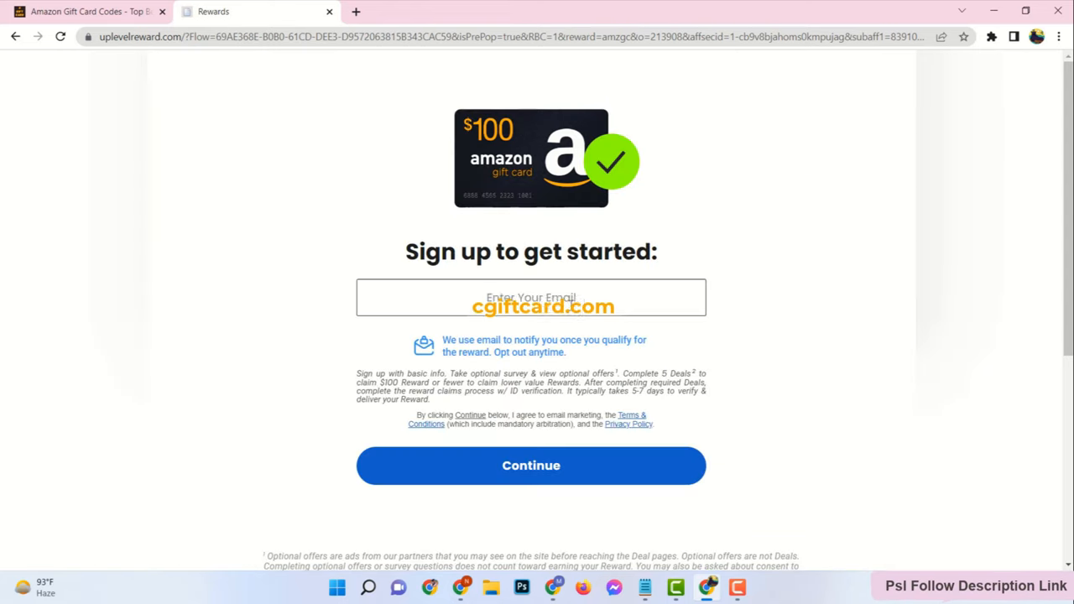
left_click(550, 470)
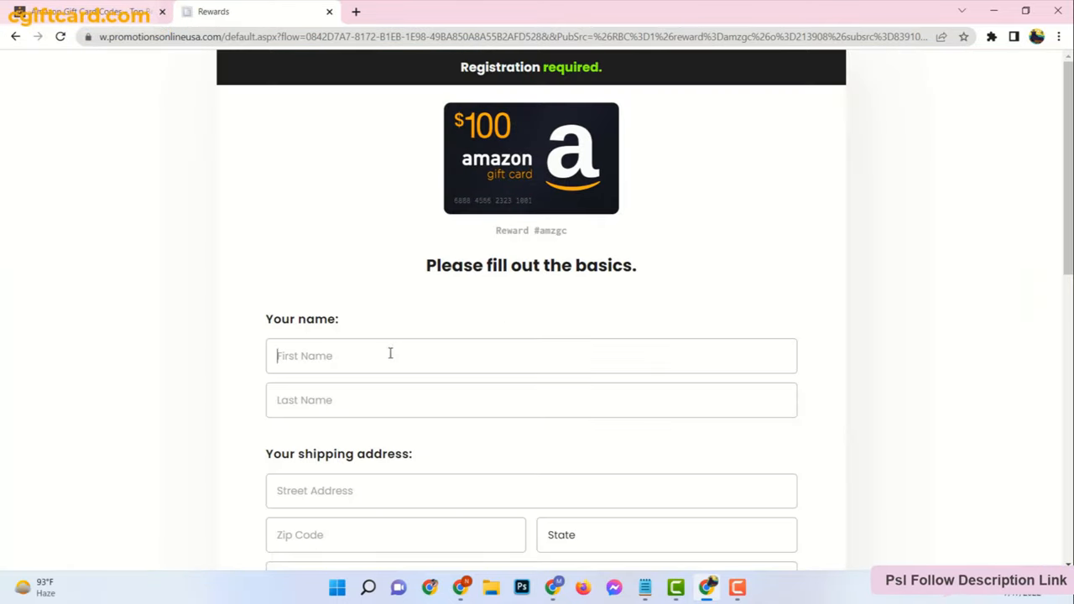
scroll(372, 432, "down", 5)
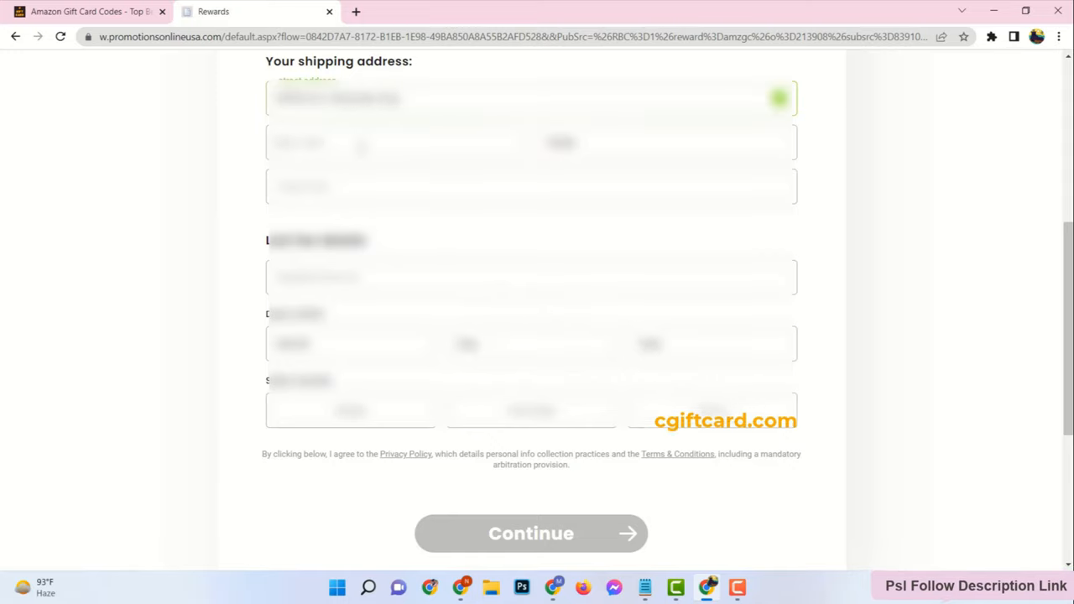
Set the shipping state to TX and submit the completed registration form.
left_click(587, 144)
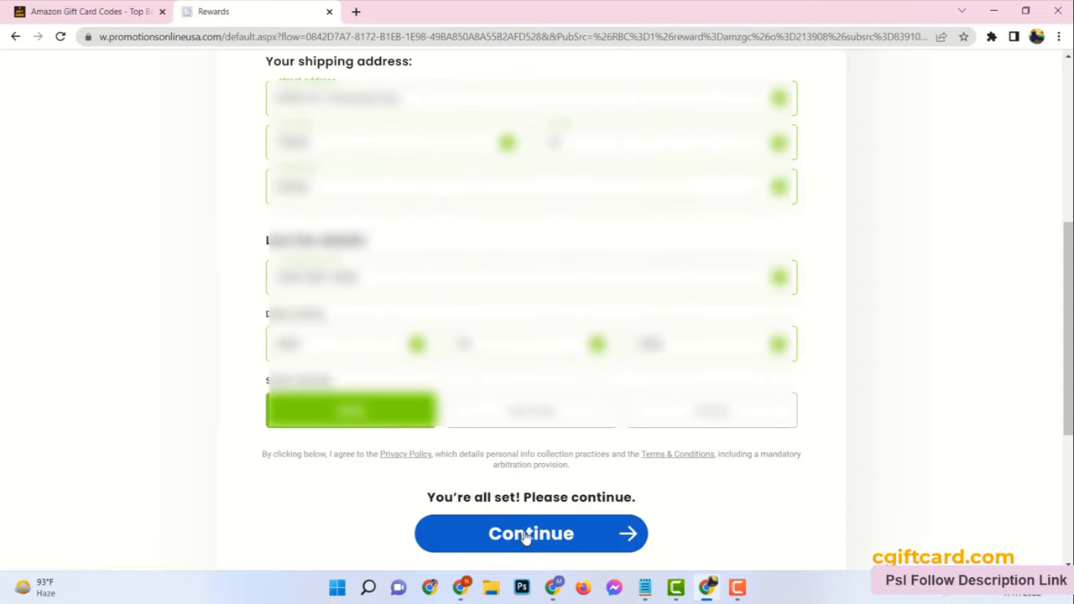
left_click(527, 534)
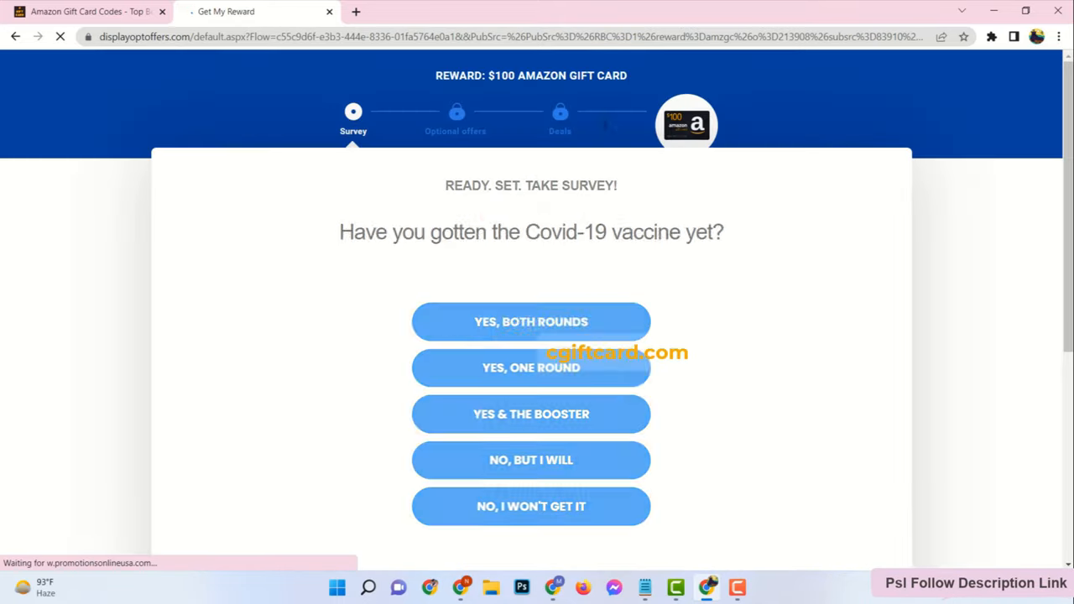
Answer the vaccine, children, demographic, car make, 2015 car year, lease and employment questions.
left_click(531, 321)
left_click(531, 321)
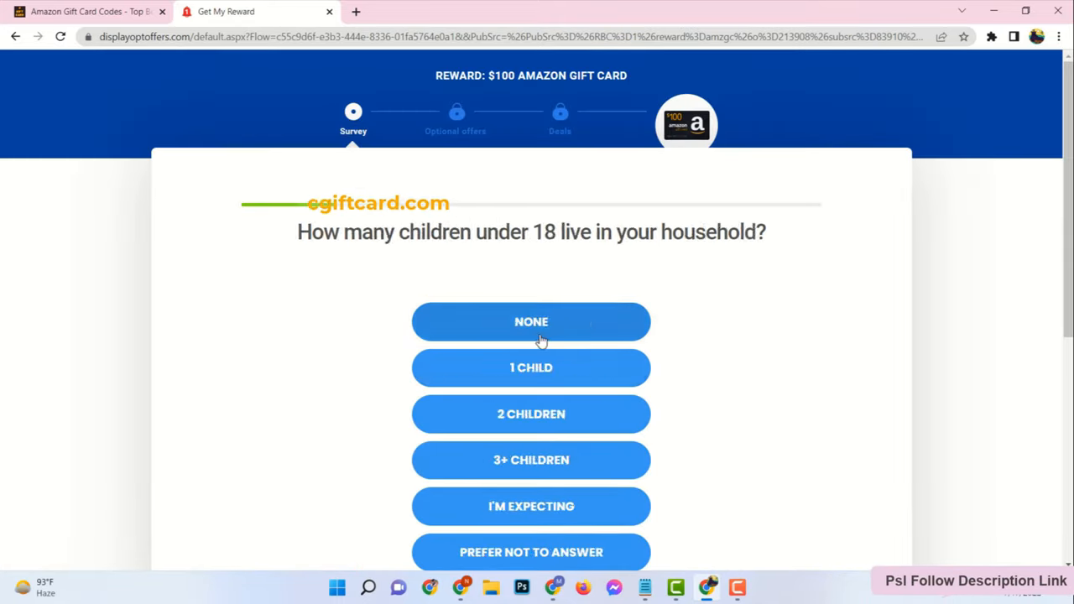
left_click(528, 369)
left_click(533, 367)
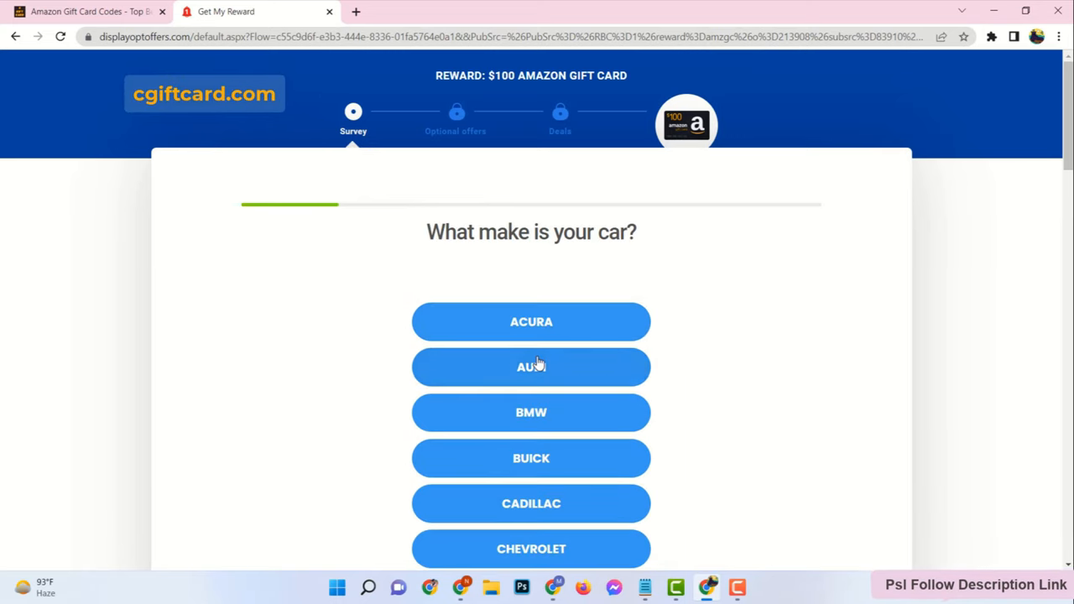
scroll(537, 420, "down", 5)
left_click(546, 235)
scroll(545, 286, "down", 5)
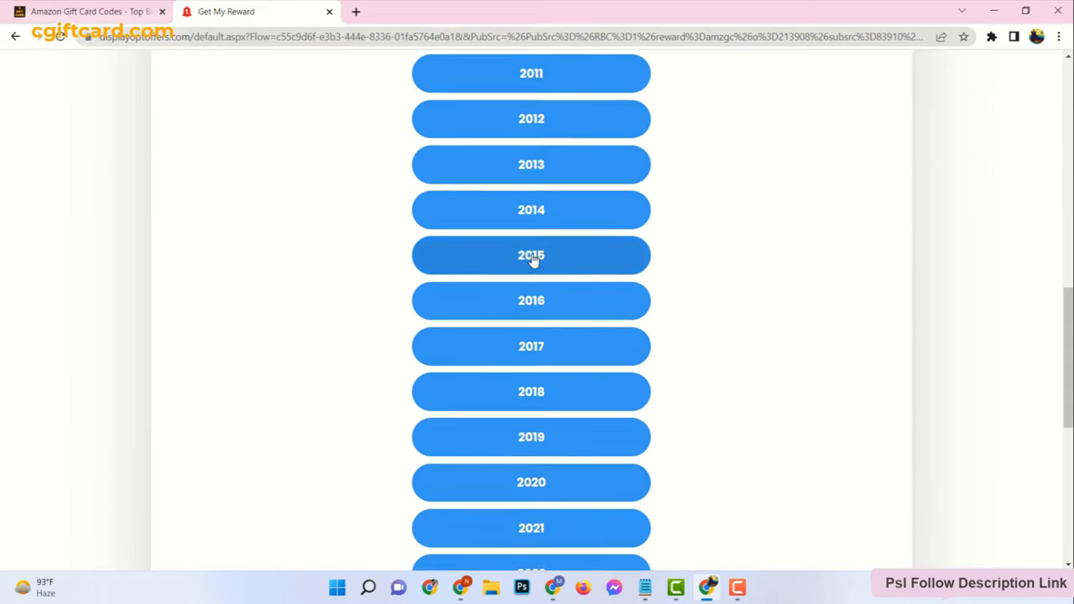
left_click(535, 260)
left_click(537, 336)
left_click(532, 367)
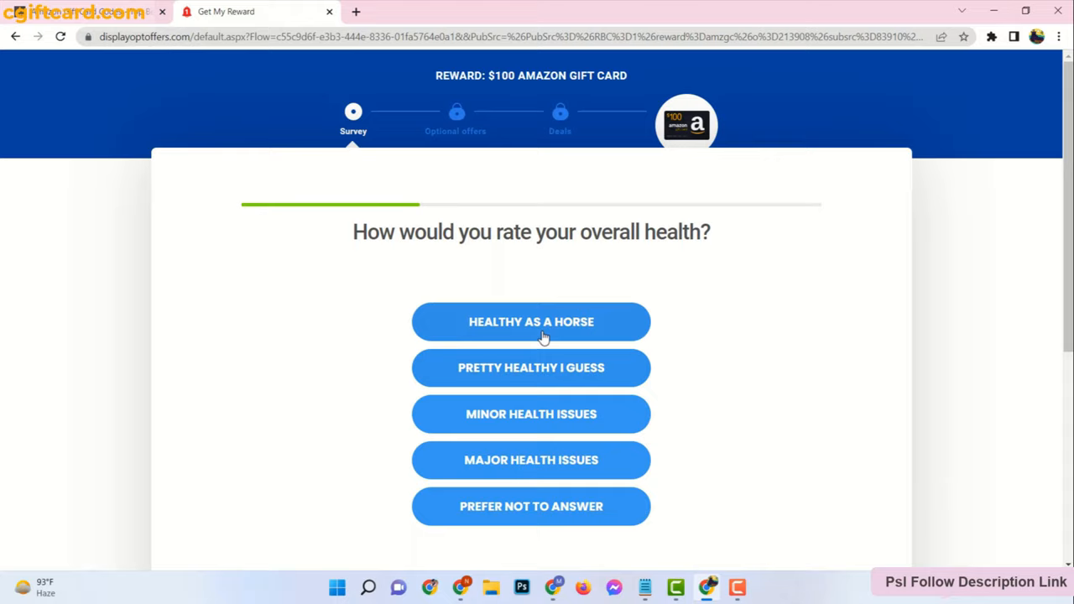
Answer the health, diabetes, politics, accident, high school education and pets questions, then accept phone consent.
left_click(543, 327)
left_click(542, 401)
scroll(537, 335, "down", 5)
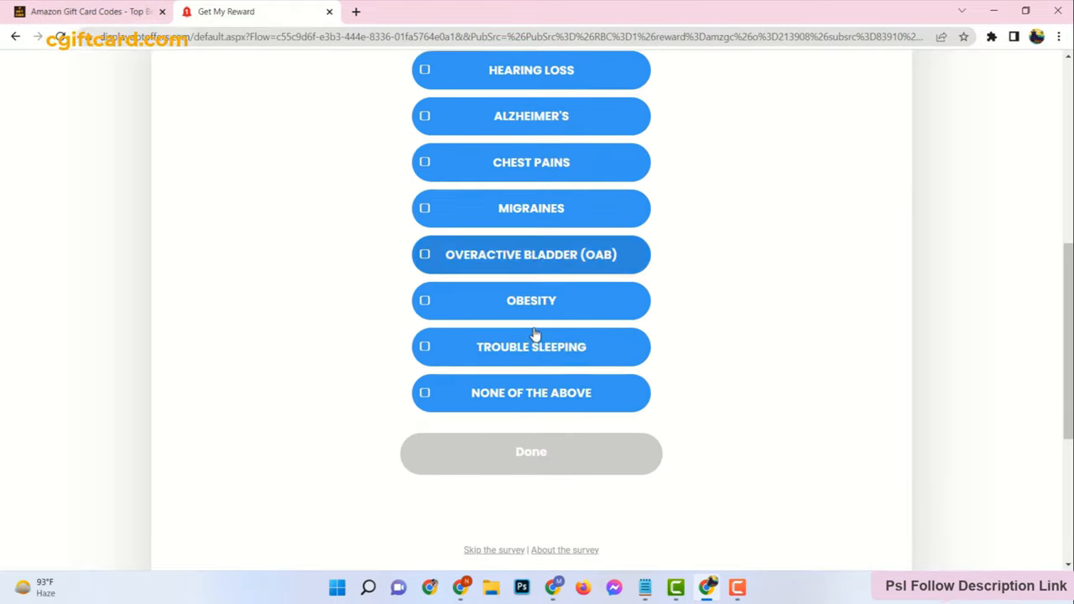
left_click(531, 393)
left_click(562, 344)
left_click(537, 420)
left_click(531, 368)
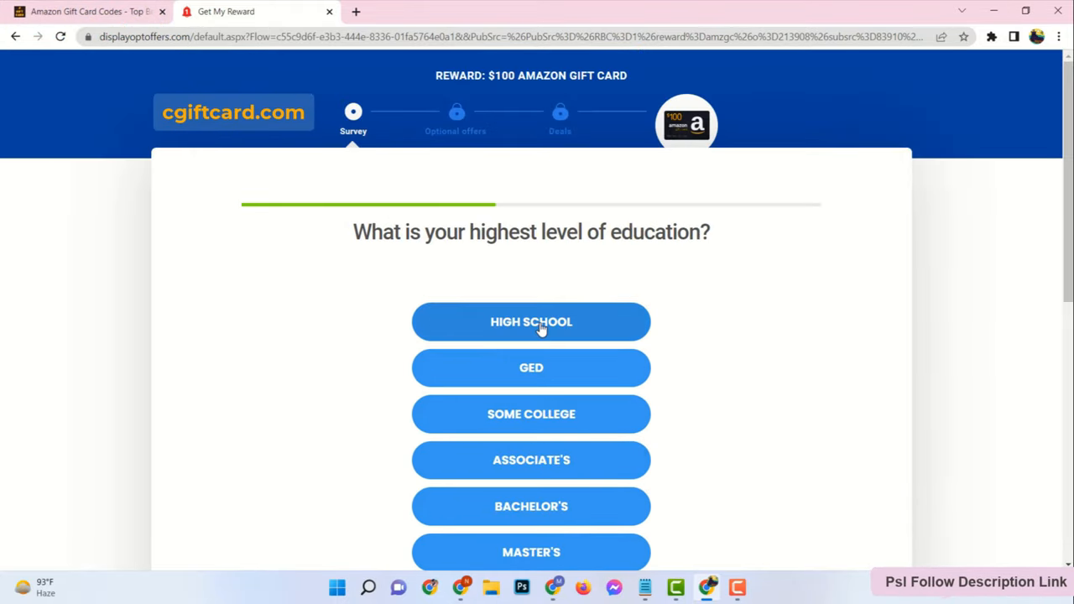
left_click(541, 329)
left_click(531, 324)
left_click(531, 494)
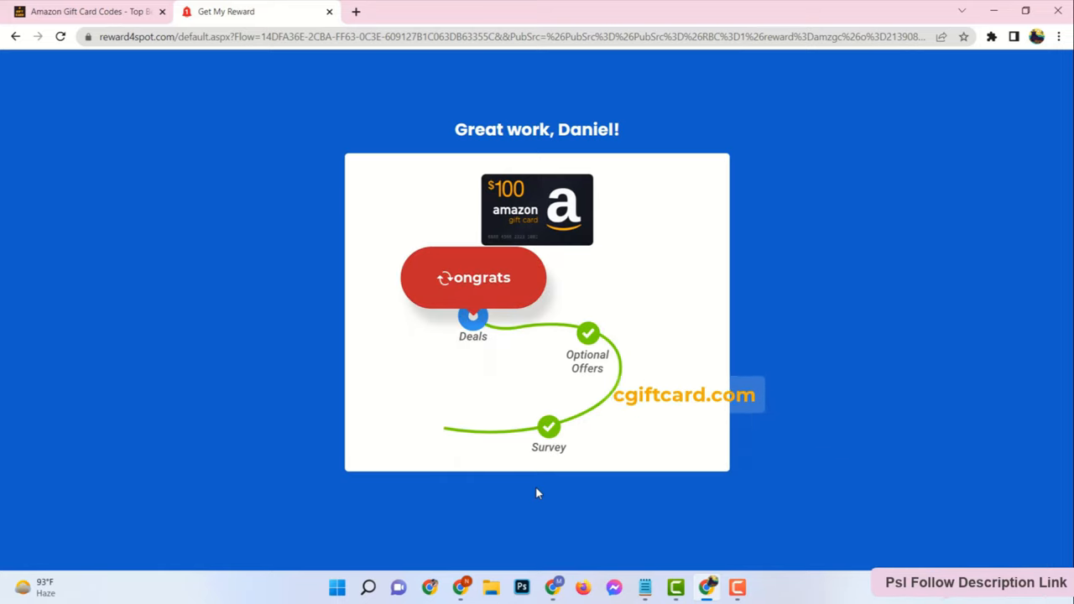
Close the Get My Reward tab to return to the cgiftcard.com page.
left_click(329, 12)
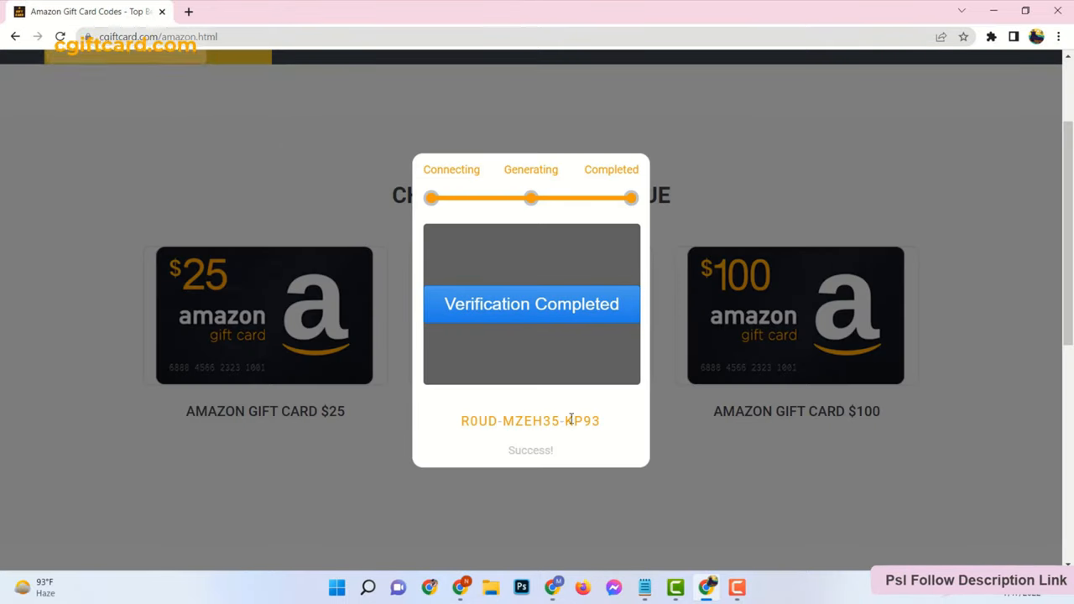
left_click(644, 588)
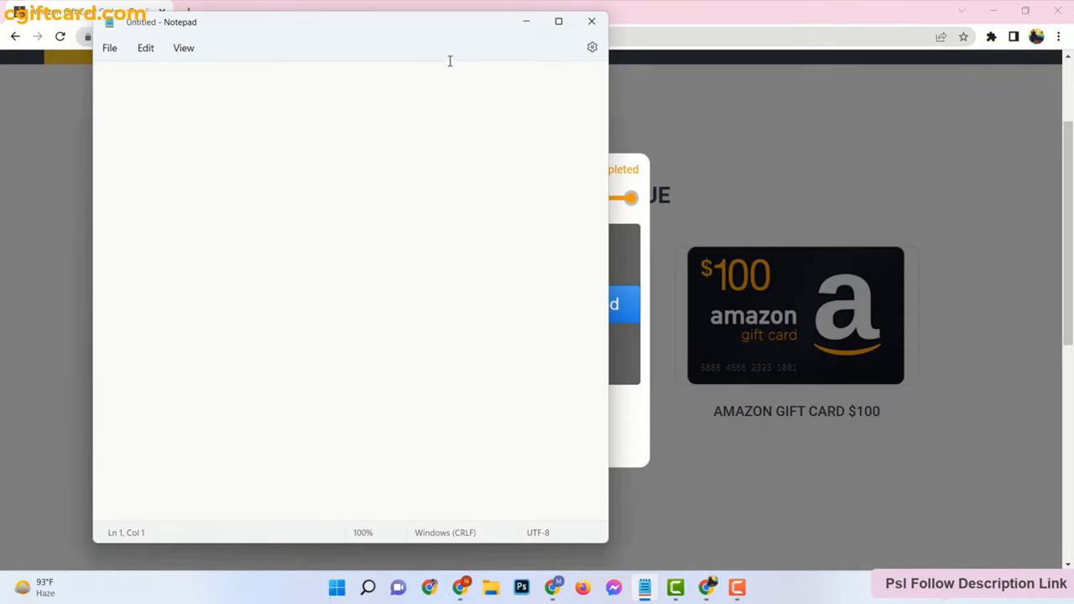
left_click_drag(445, 16, 428, 95)
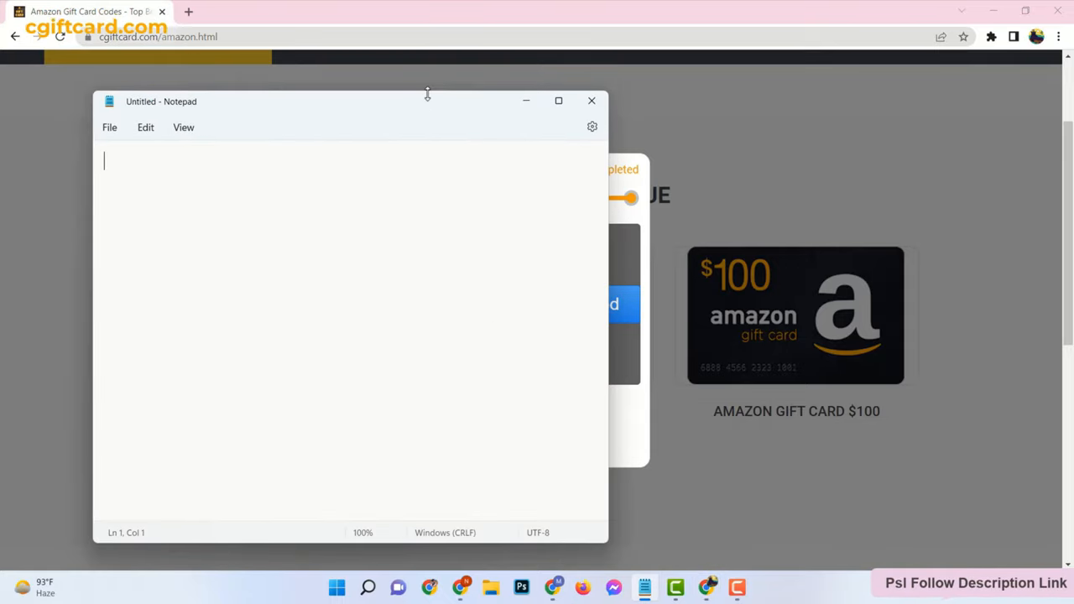
left_click_drag(362, 108, 873, 337)
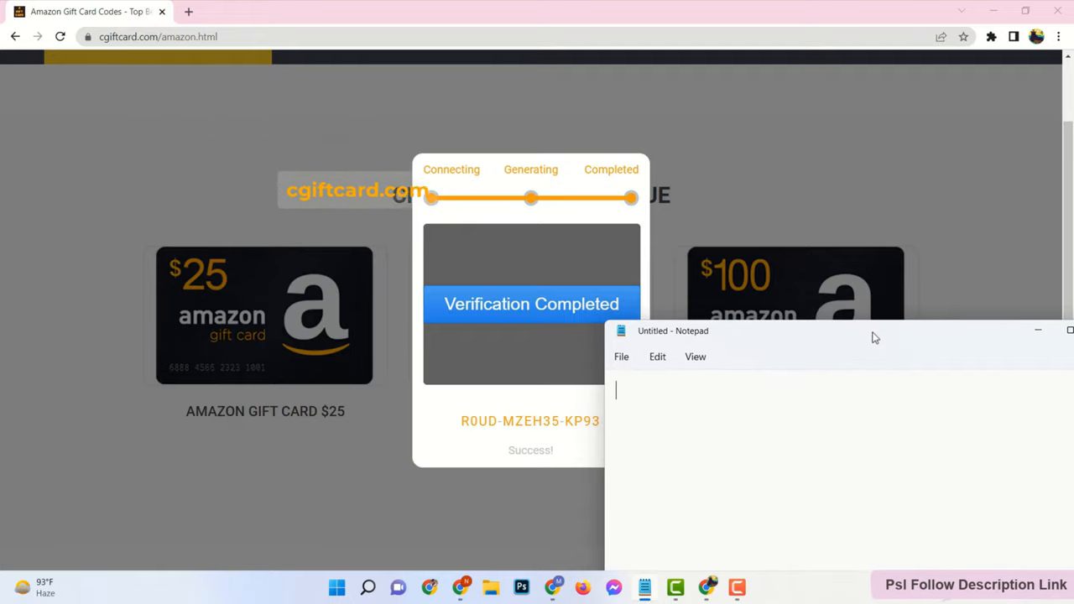
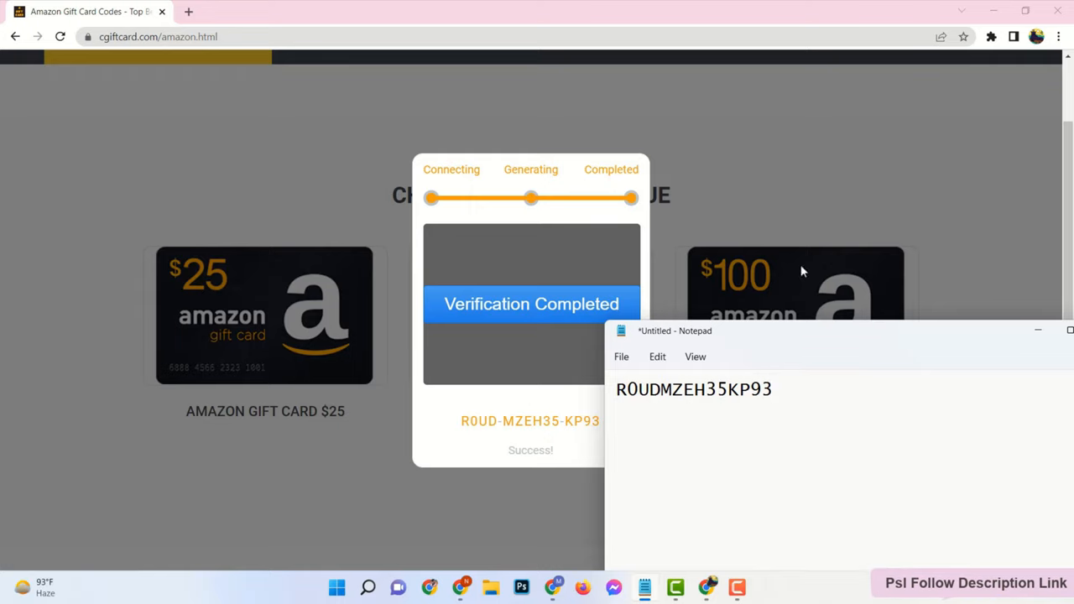
left_click_drag(865, 330, 670, 117)
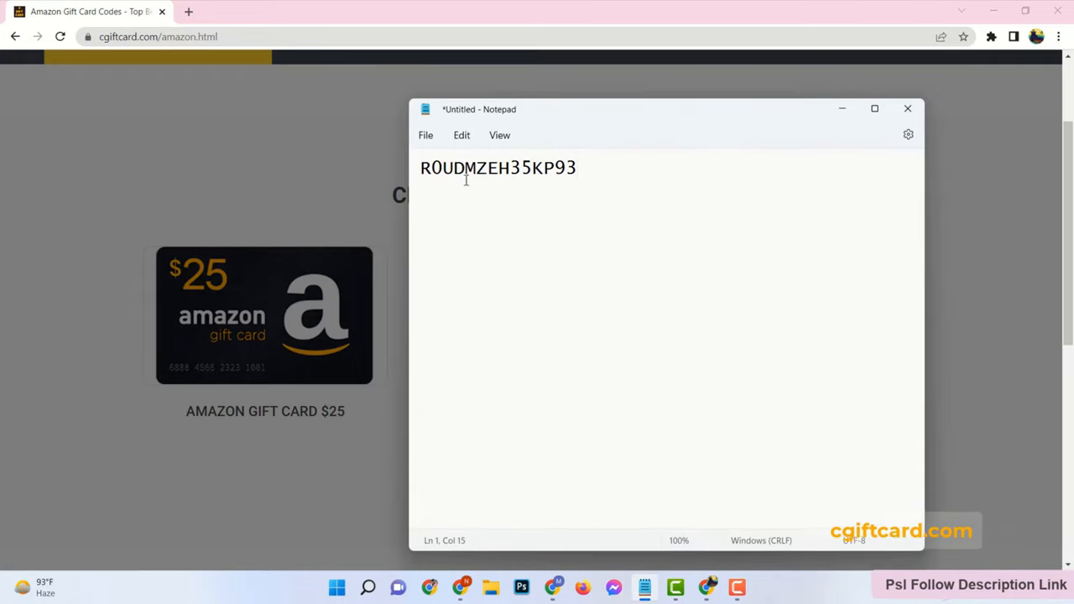
left_click_drag(421, 167, 685, 191)
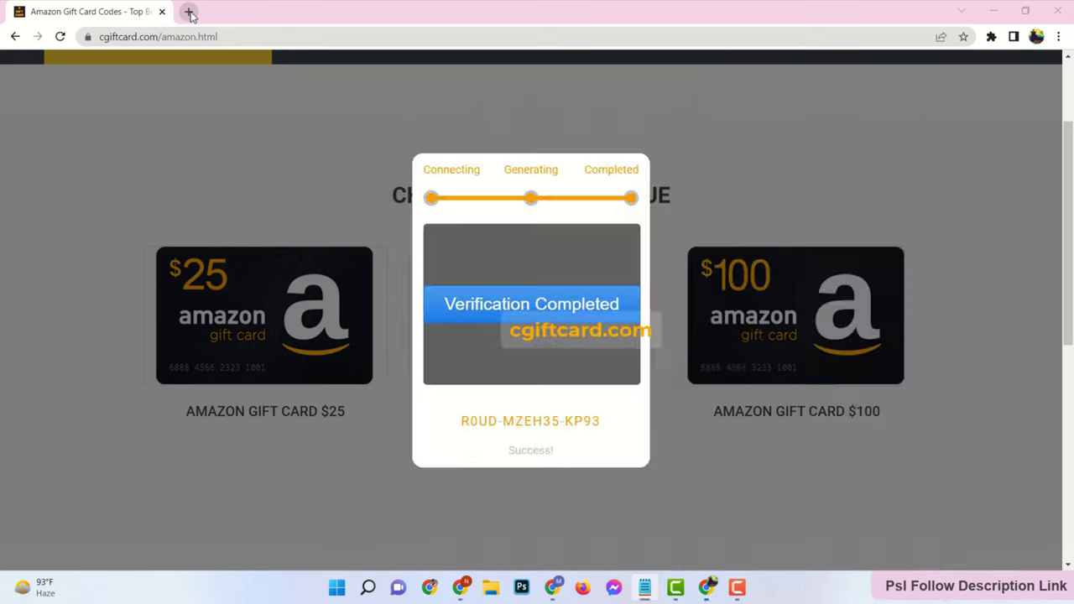
Load amazon.com in a new tab and go to its Gift Cards section.
left_click(188, 11)
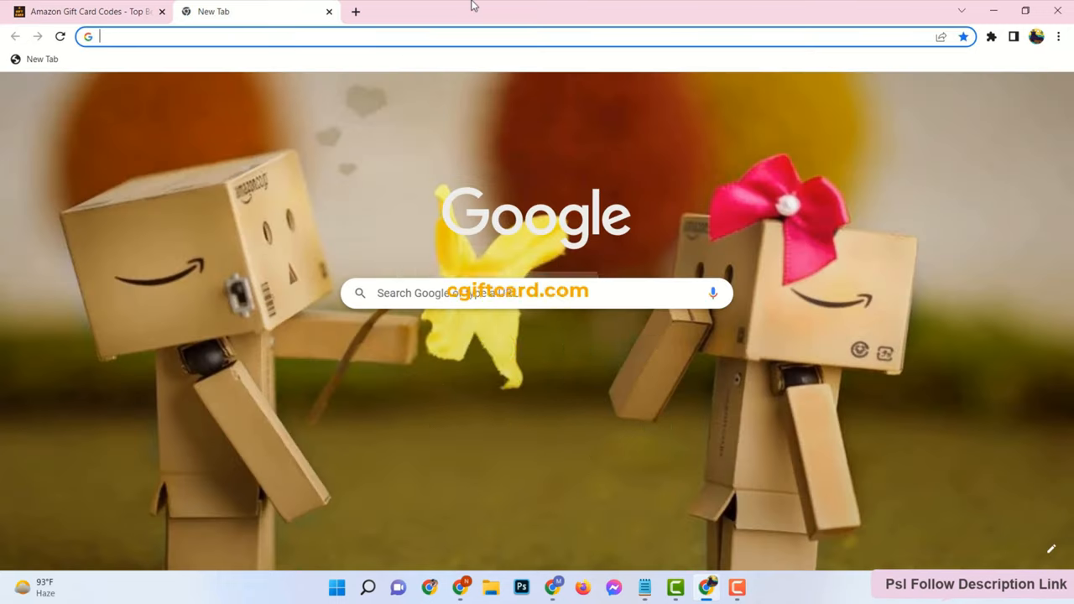
type("amazon.")
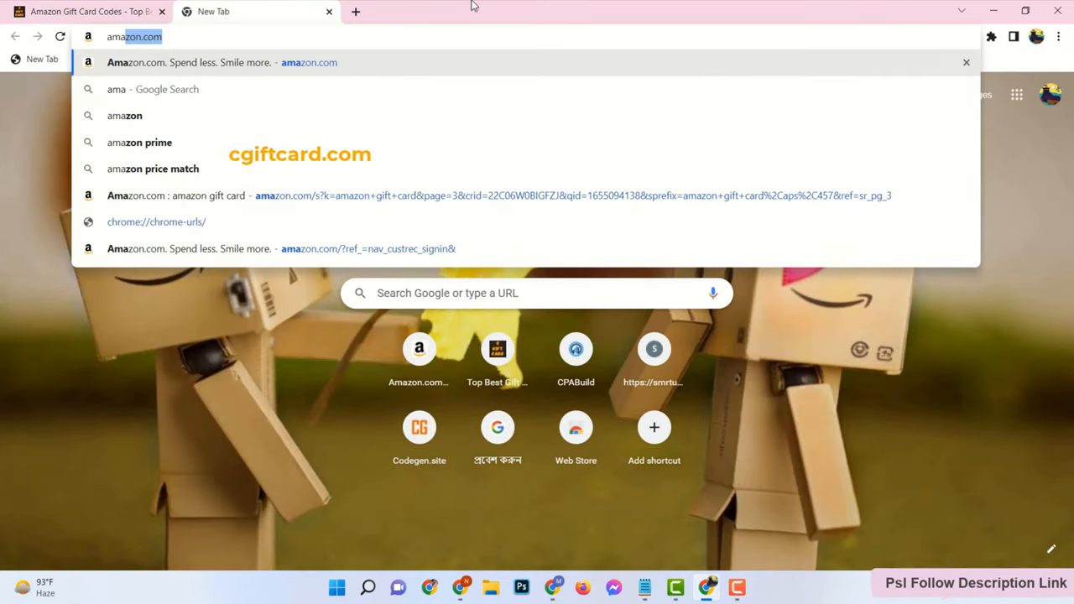
key("Return")
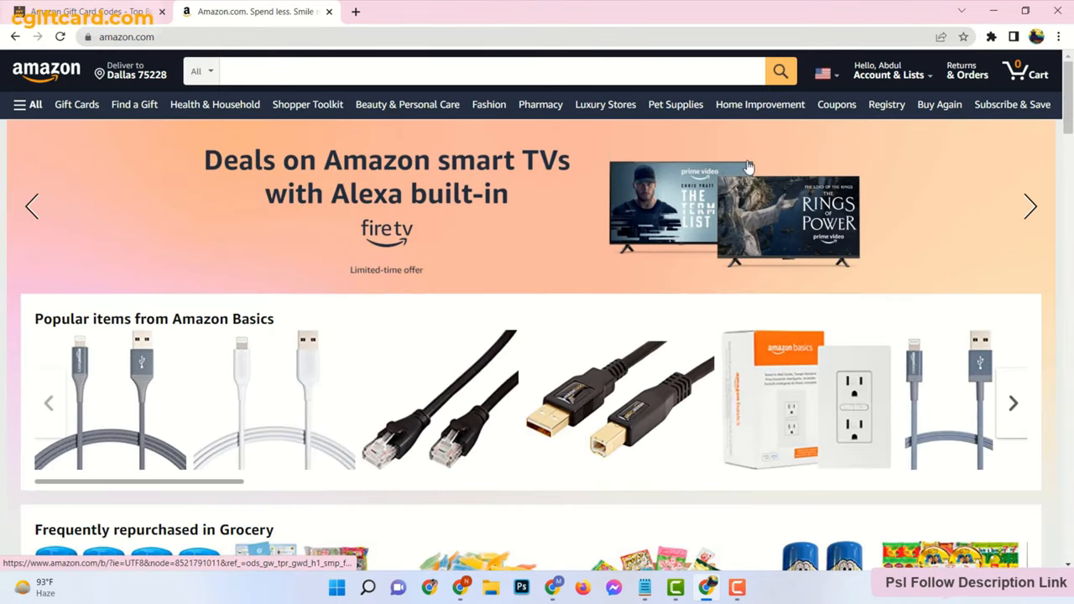
scroll(631, 252, "down", 10)
scroll(631, 251, "down", 10)
scroll(631, 252, "down", 10)
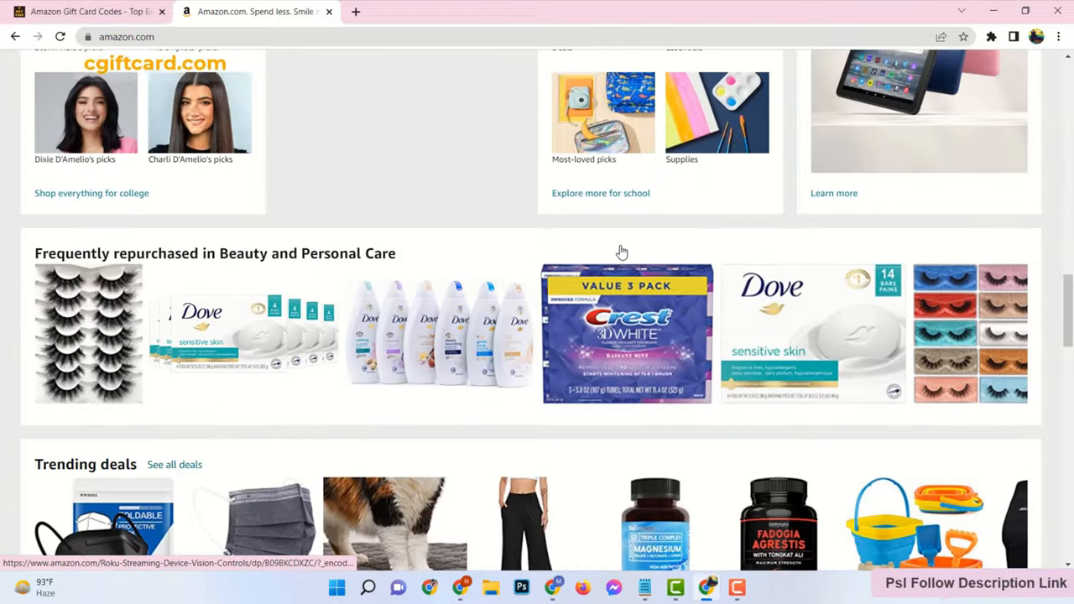
scroll(631, 252, "down", 8)
scroll(622, 250, "down", 10)
scroll(622, 250, "up", 8)
scroll(621, 250, "up", 8)
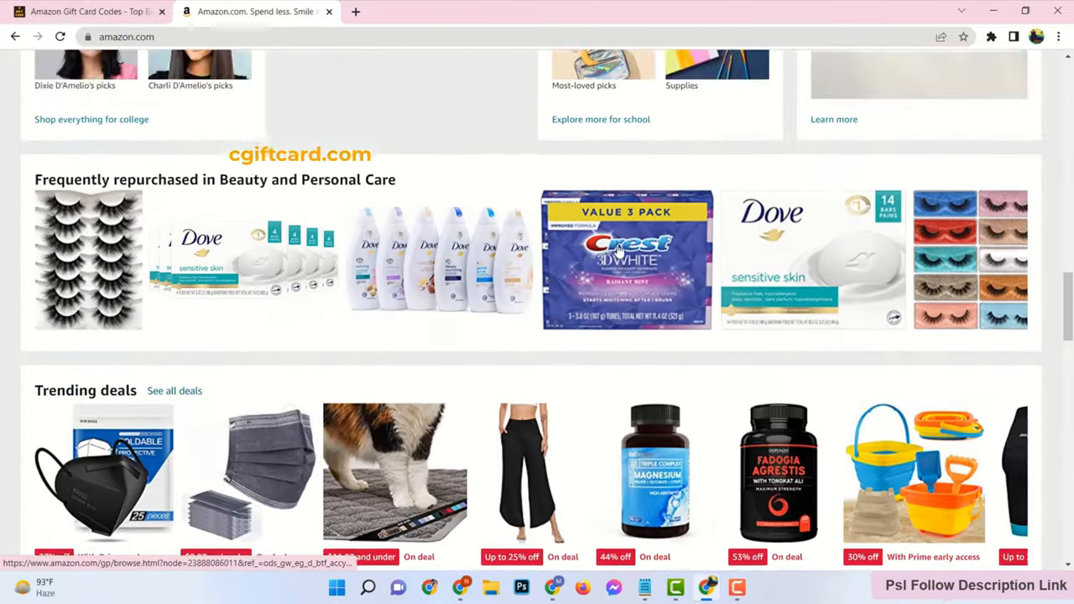
scroll(621, 250, "up", 5)
scroll(617, 249, "up", 8)
scroll(617, 249, "up", 8)
scroll(616, 249, "up", 5)
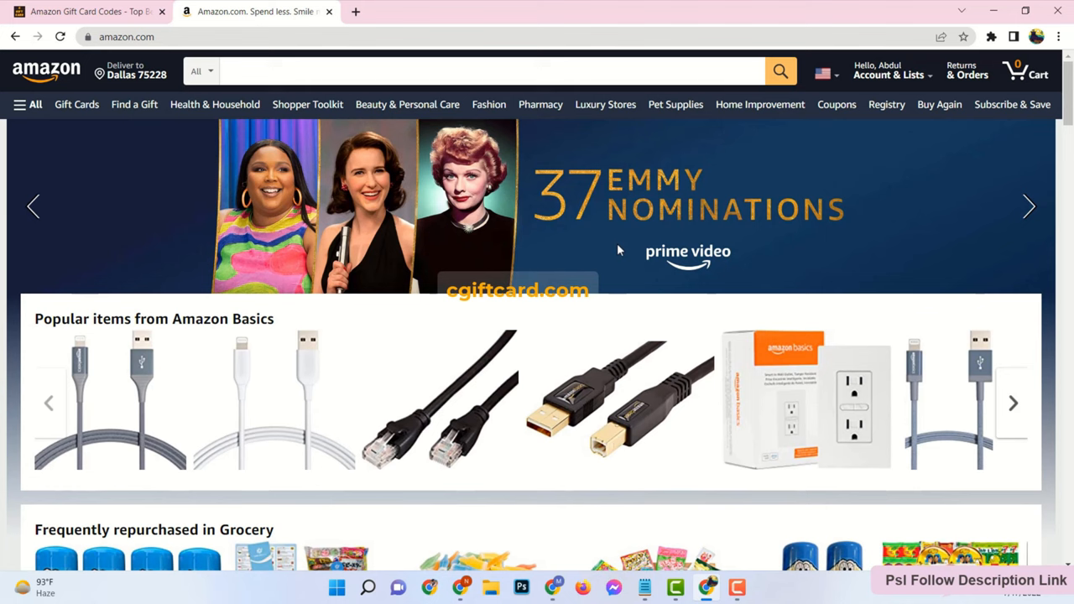
left_click(78, 104)
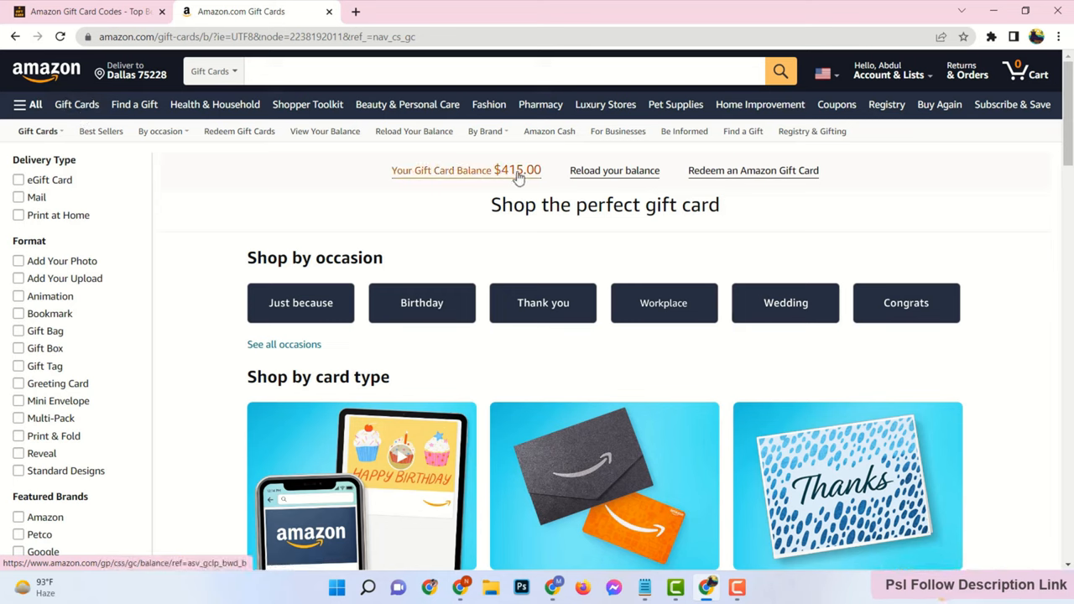
Reach the Redeem a gift card page and highlight the current $415.00 balance label.
left_click(754, 172)
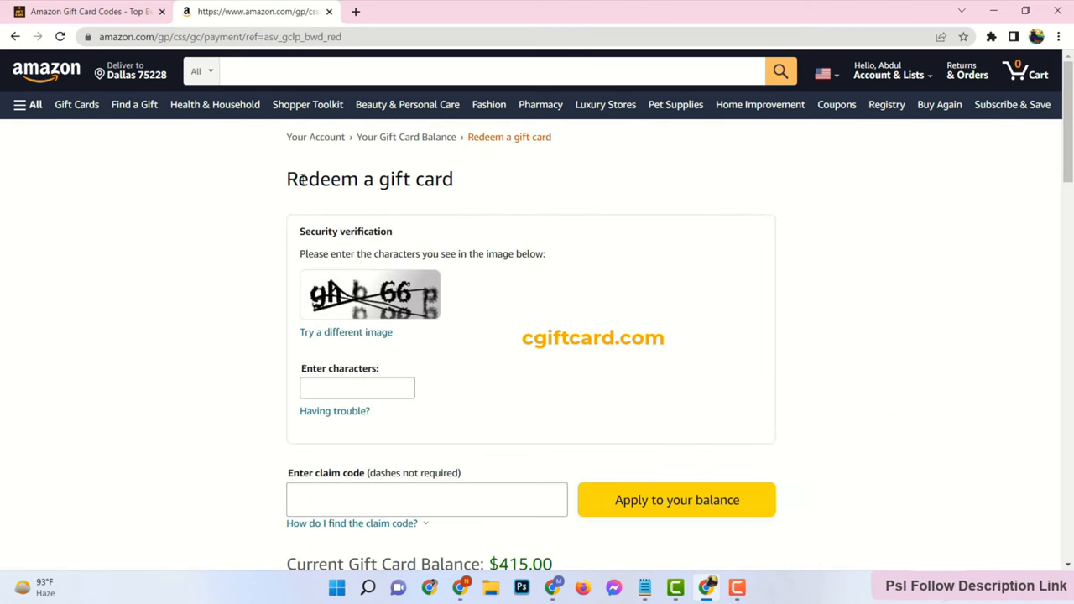
left_click_drag(287, 179, 460, 186)
scroll(460, 186, "down", 2)
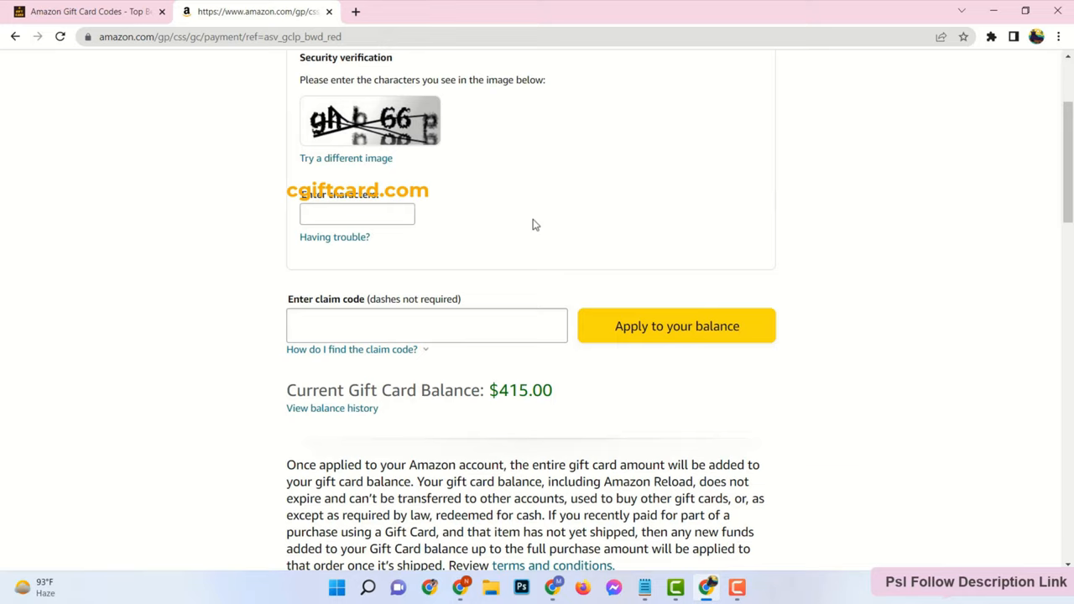
scroll(520, 226, "down", 1)
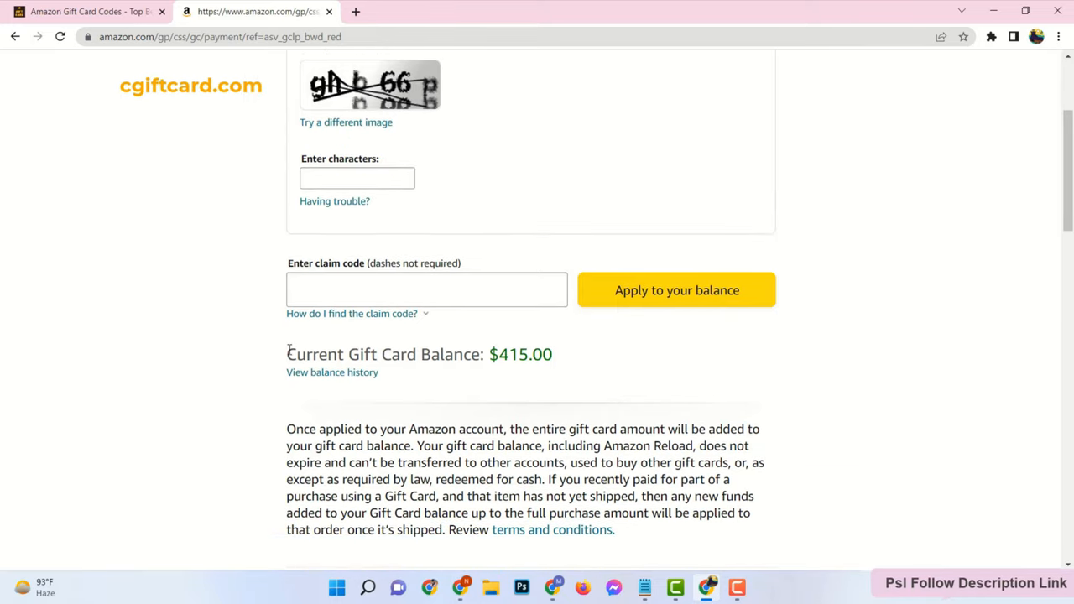
left_click_drag(287, 352, 475, 346)
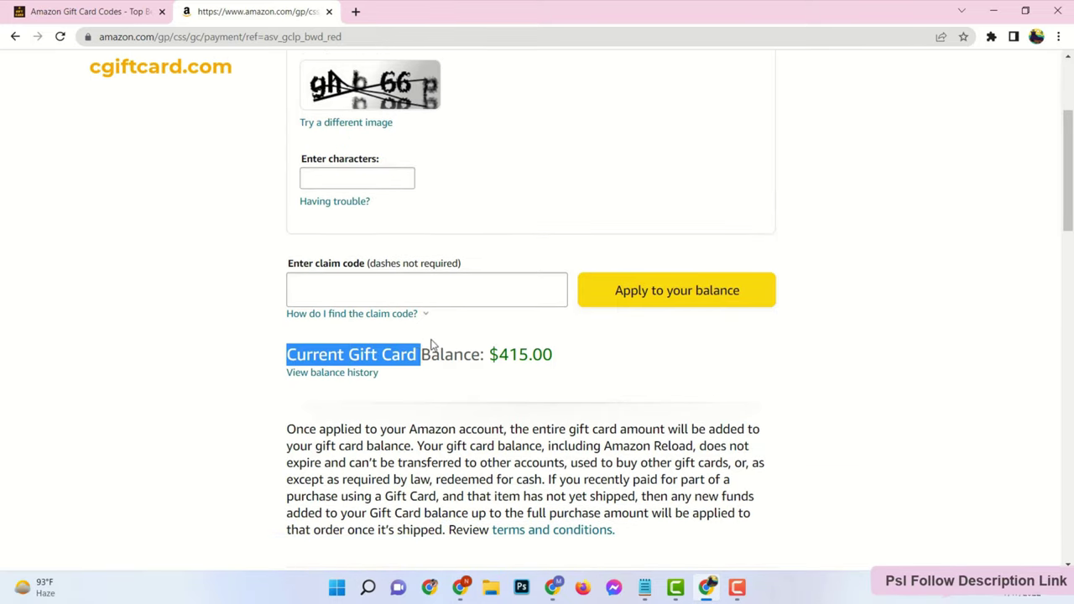
left_click(489, 354)
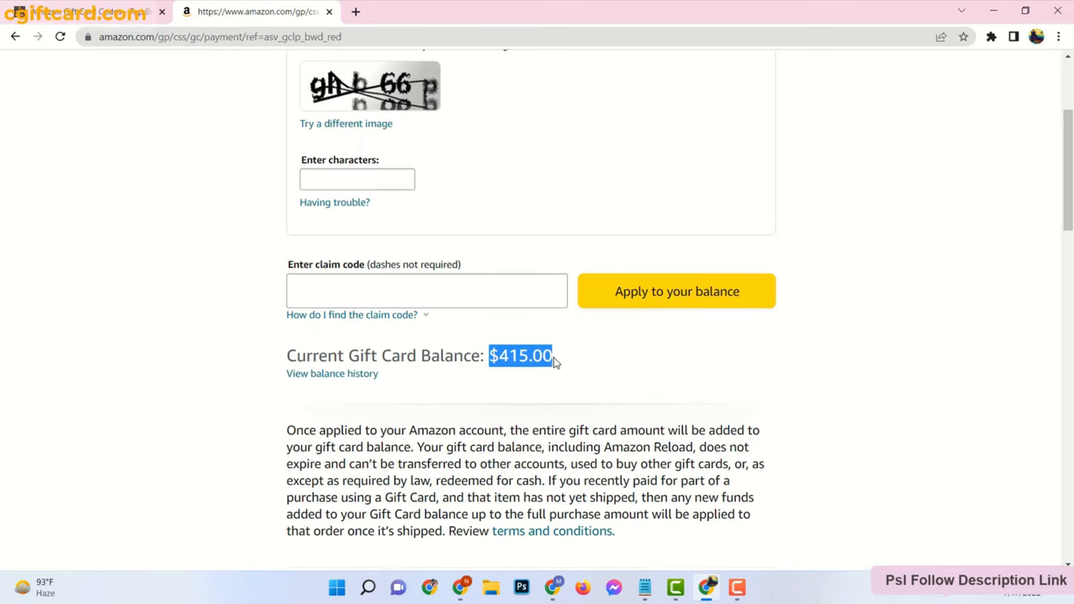
scroll(559, 361, "up", 3)
left_click(381, 386)
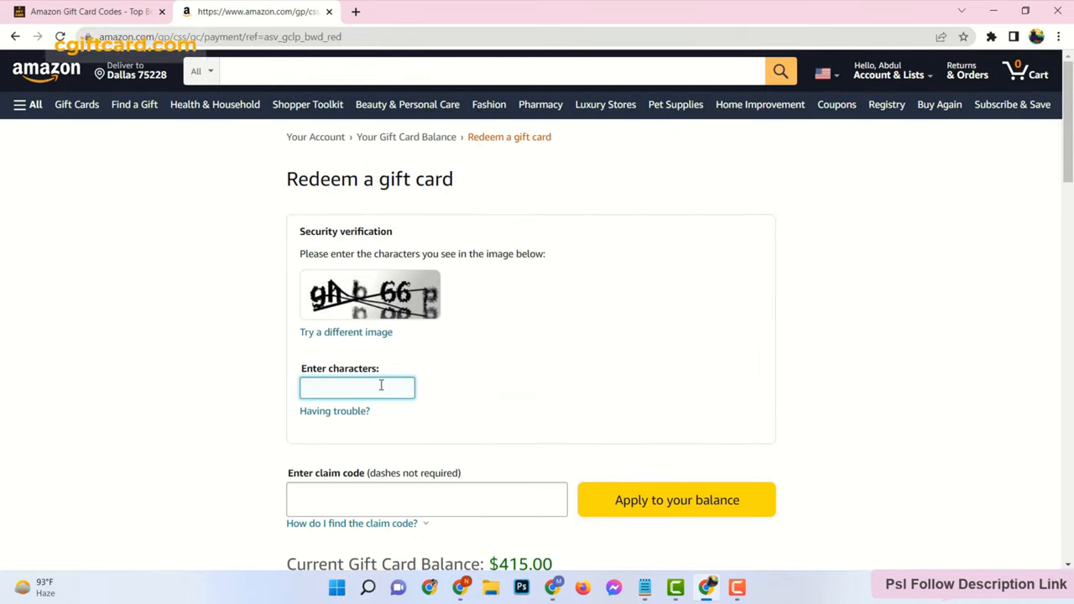
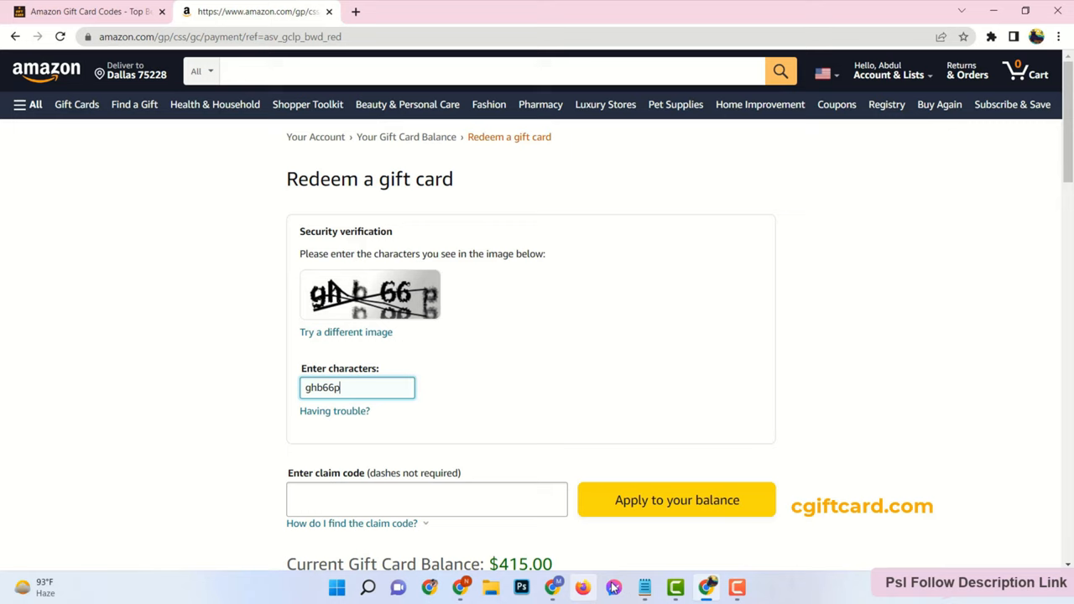
left_click(645, 587)
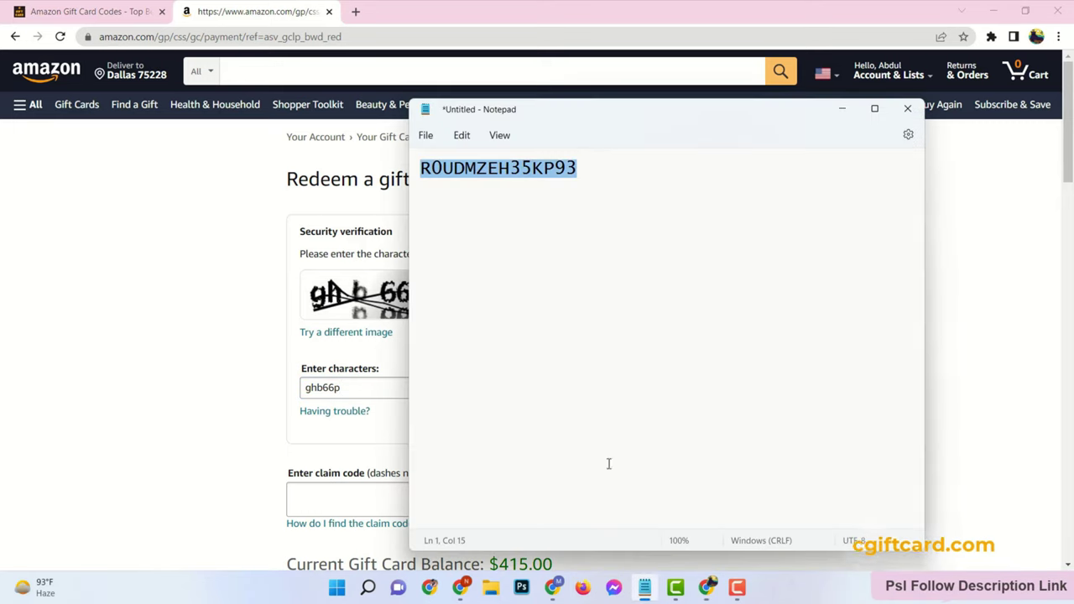
right_click(505, 180)
left_click(541, 248)
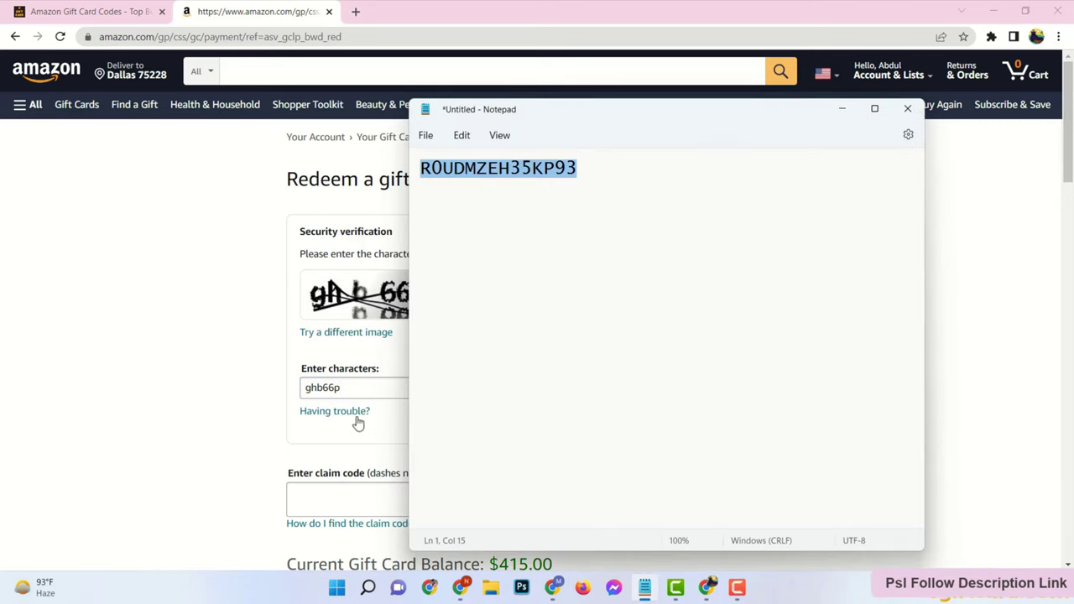
left_click(341, 502)
right_click(342, 501)
left_click(378, 371)
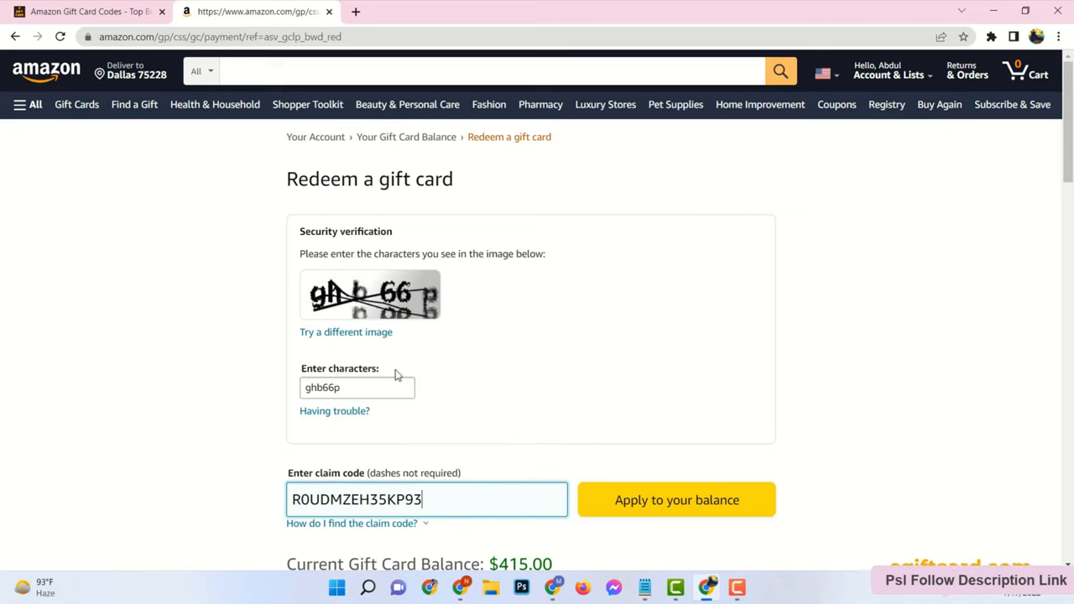
left_click(658, 506)
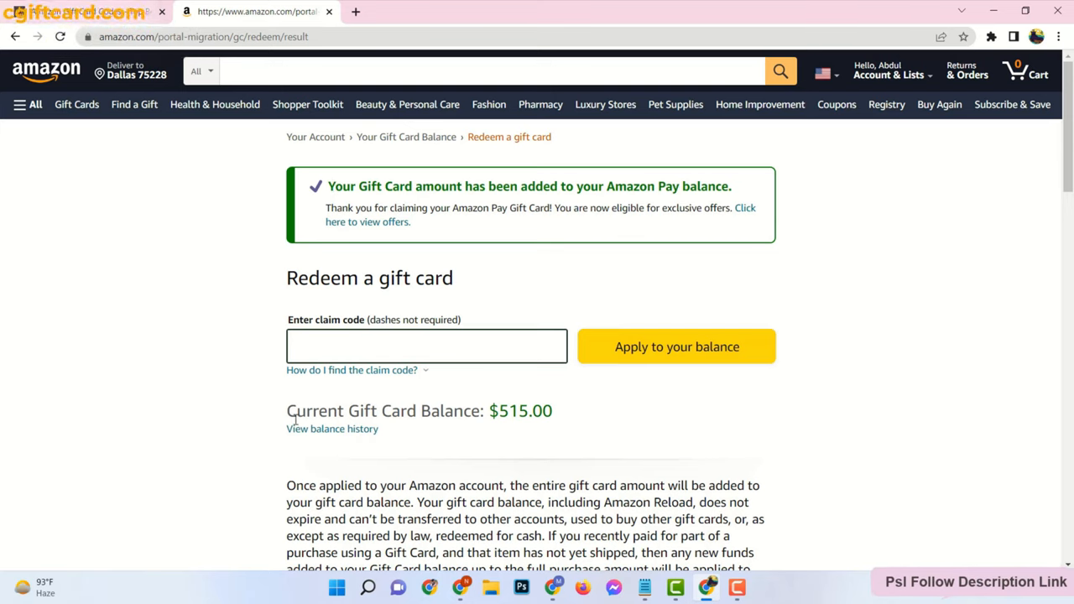
Highlight the new $515.00 gift card balance in the success message as proof.
left_click_drag(552, 412, 489, 411)
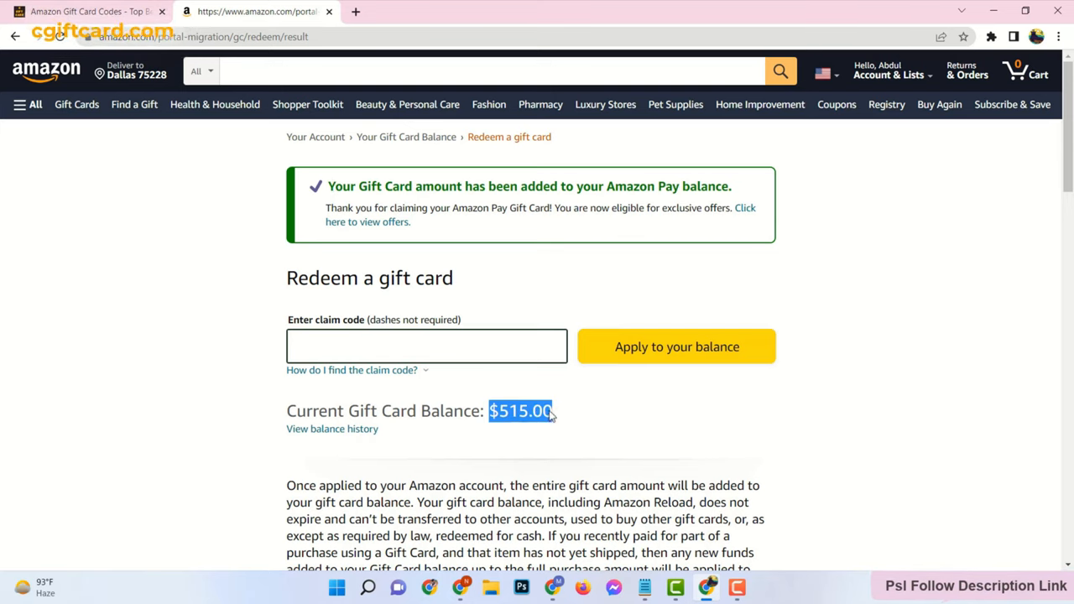
left_click(513, 437)
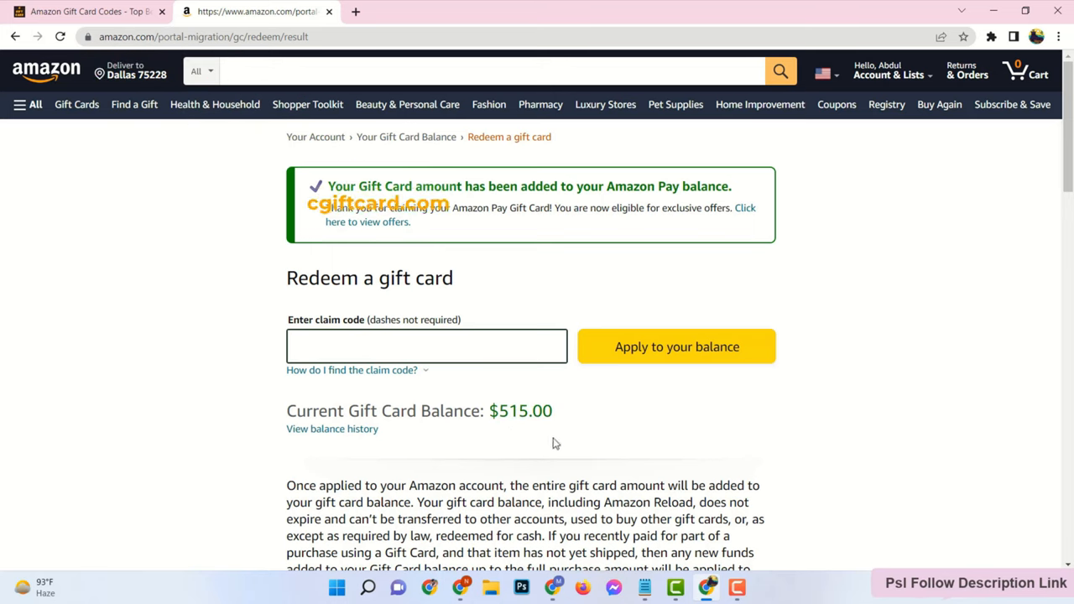